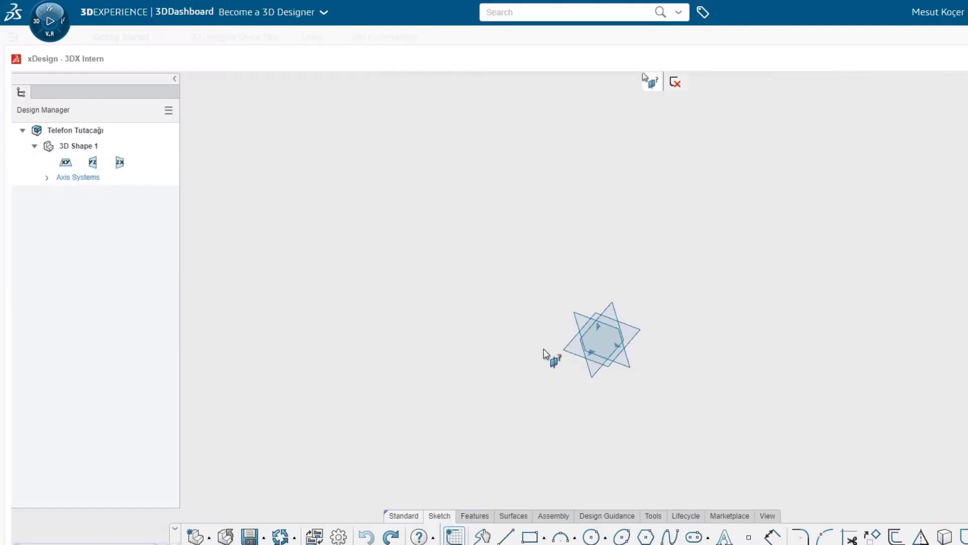
Sketch on the XY plane and add a vertical construction centerline through the origin.
{"action": "left_click", "coordinate": [575, 348]}
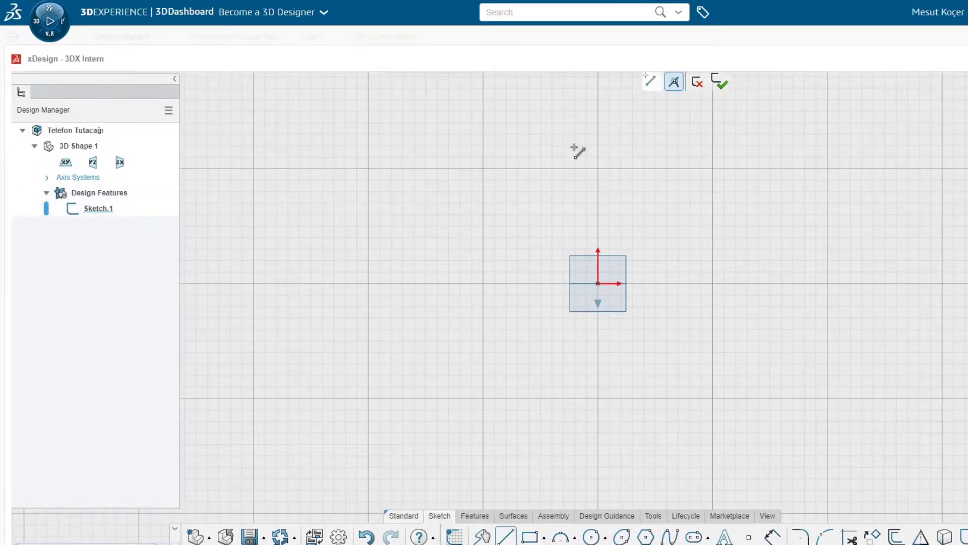
{"action": "left_click", "coordinate": [597, 154]}
{"action": "left_click", "coordinate": [598, 443]}
{"action": "key", "text": "Escape"}
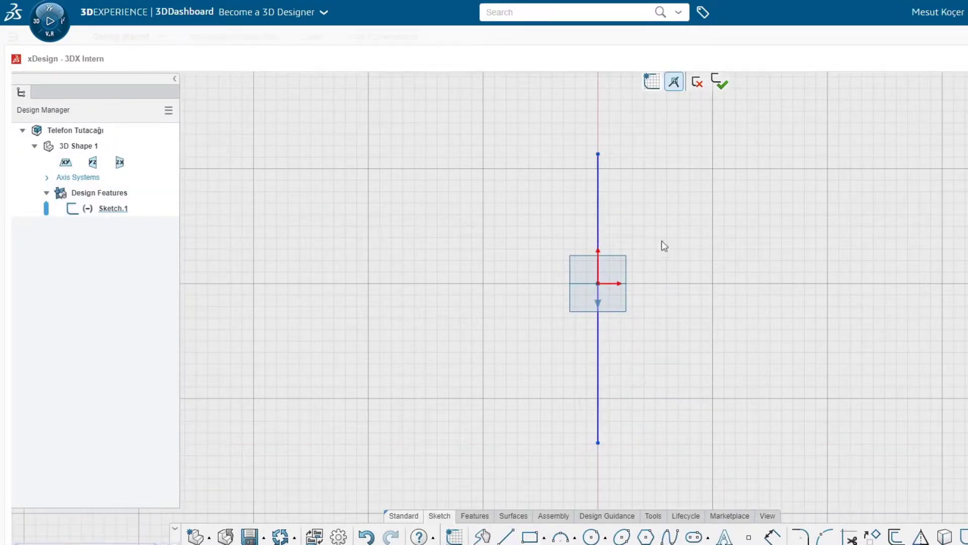
{"action": "left_click", "coordinate": [599, 202]}
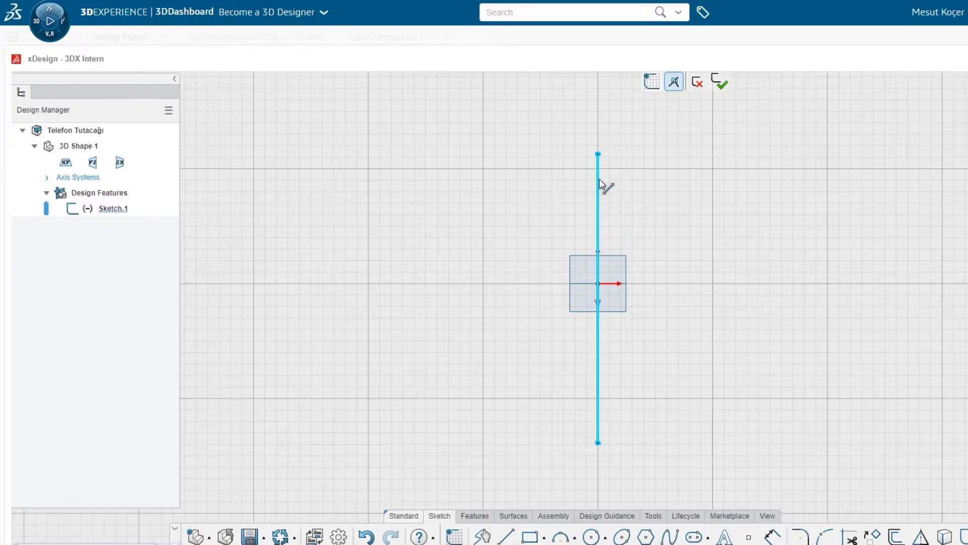
{"action": "left_click", "coordinate": [599, 183]}
{"action": "left_click", "coordinate": [631, 117]}
Draw a closed trapezoid outline, narrower at the top, around the centerline.
{"action": "left_click", "coordinate": [556, 199]}
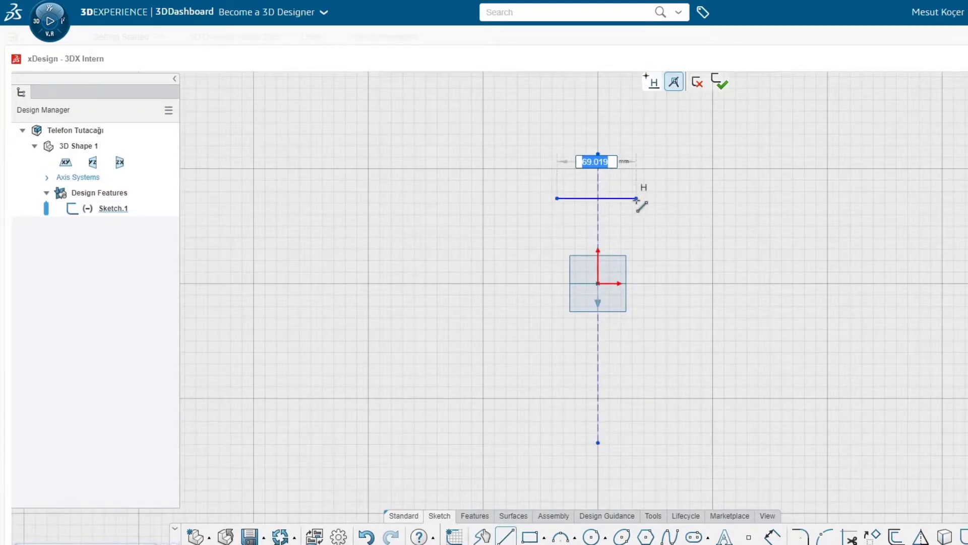
{"action": "left_click", "coordinate": [637, 199]}
{"action": "left_click", "coordinate": [656, 360]}
{"action": "left_click", "coordinate": [518, 360]}
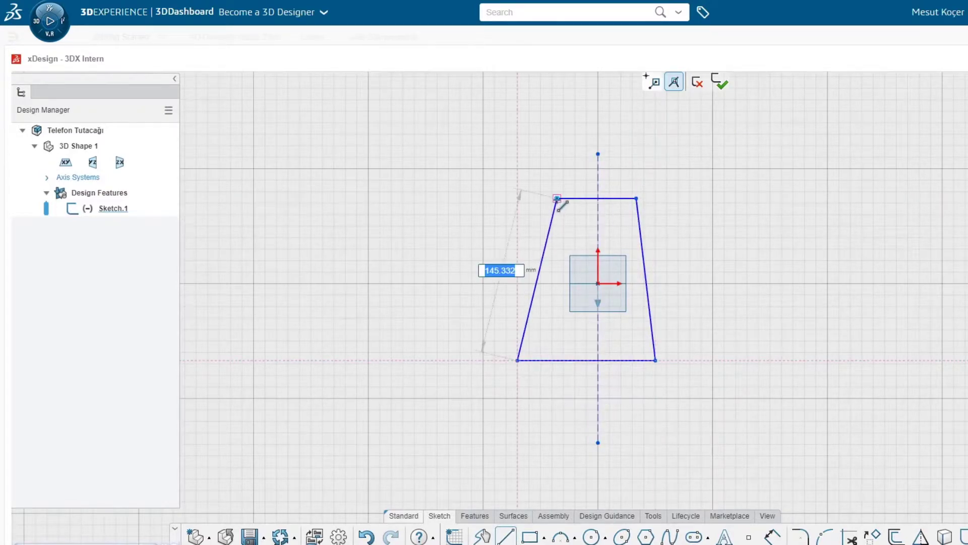
{"action": "left_click", "coordinate": [557, 198]}
{"action": "scroll", "coordinate": [579, 304], "scroll_direction": "up", "scroll_amount": 2}
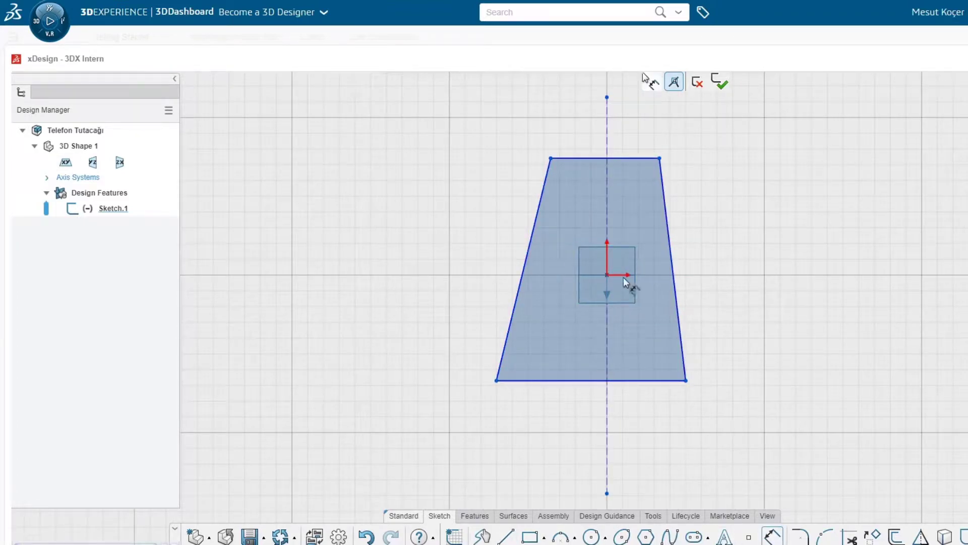
Dimension the top edge's offset above the origin and a top half-width, then constrain the centerline through the origin.
{"action": "left_click", "coordinate": [607, 157]}
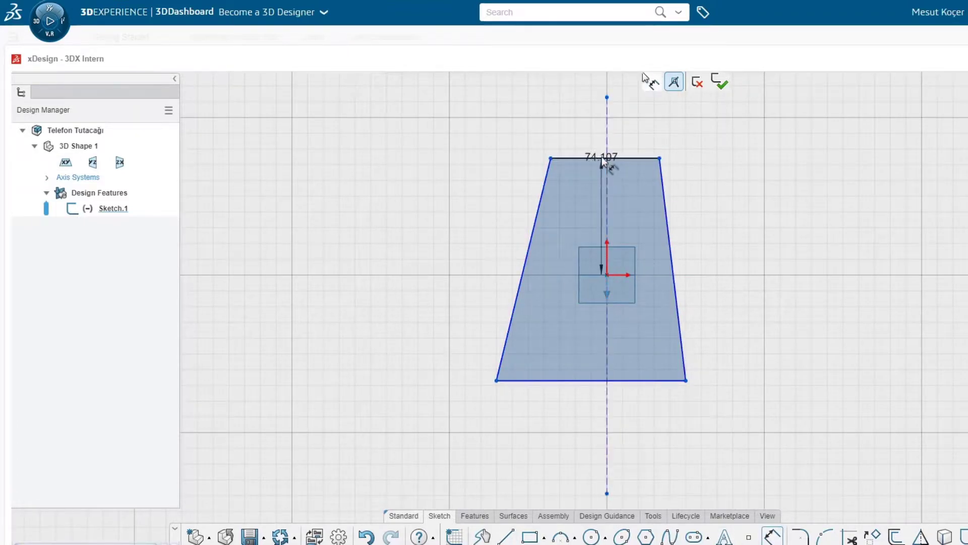
{"action": "left_click", "coordinate": [397, 195]}
{"action": "type", "text": "30"}
{"action": "key", "text": "Return"}
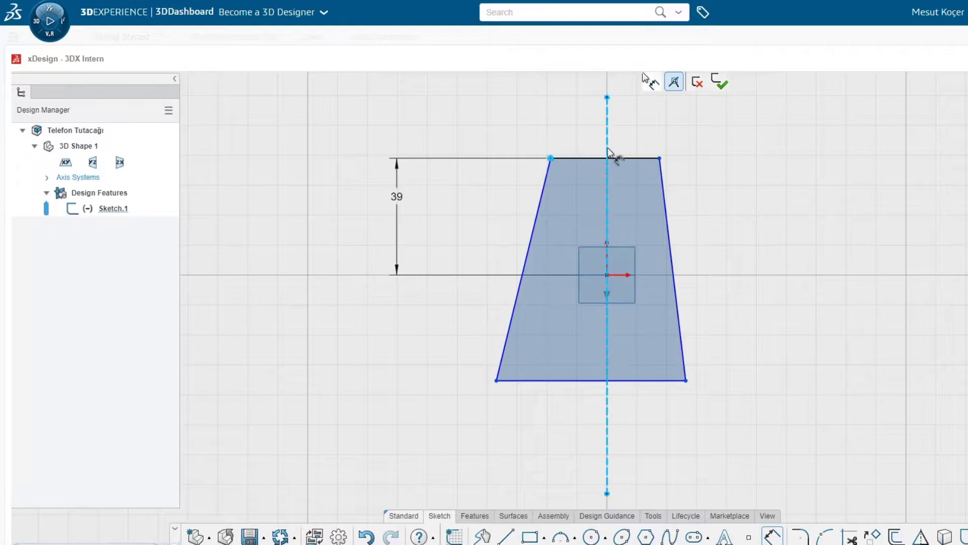
{"action": "left_click", "coordinate": [608, 151]}
{"action": "left_click", "coordinate": [575, 140]}
{"action": "type", "text": "30"}
{"action": "key", "text": "Return"}
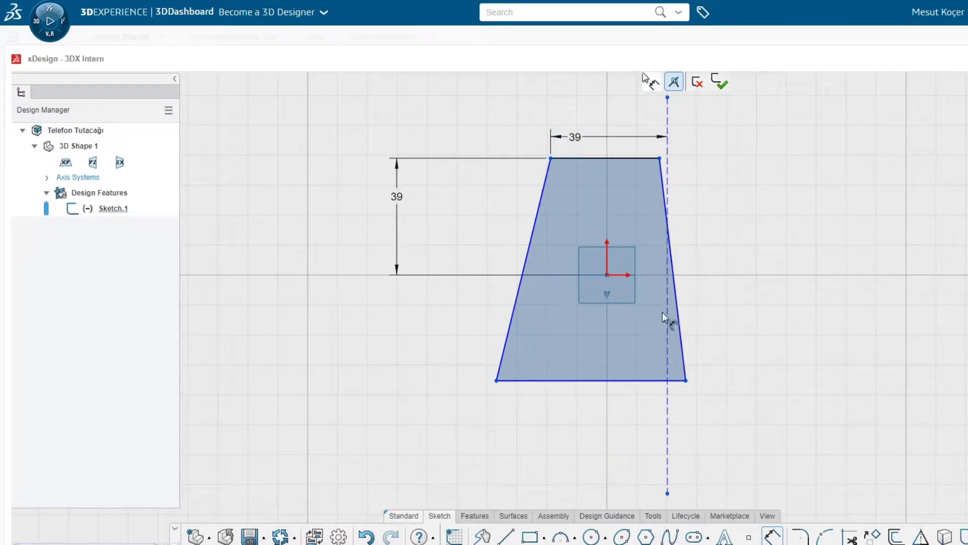
{"action": "left_click", "coordinate": [668, 212]}
{"action": "left_click", "coordinate": [607, 274]}
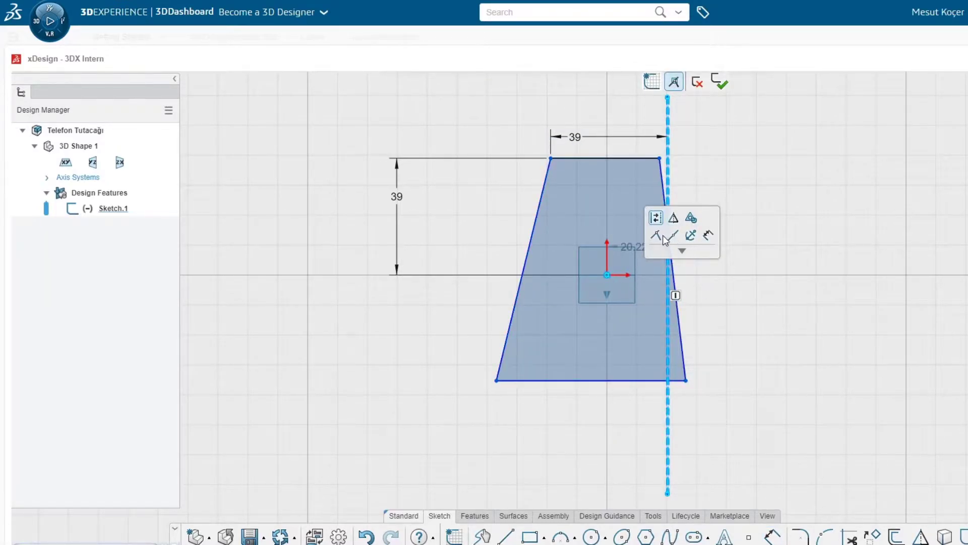
{"action": "left_click", "coordinate": [665, 237]}
{"action": "left_click", "coordinate": [749, 137]}
Set both top half-widths on either side of the centerline to 30.
{"action": "double_click", "coordinate": [542, 137]}
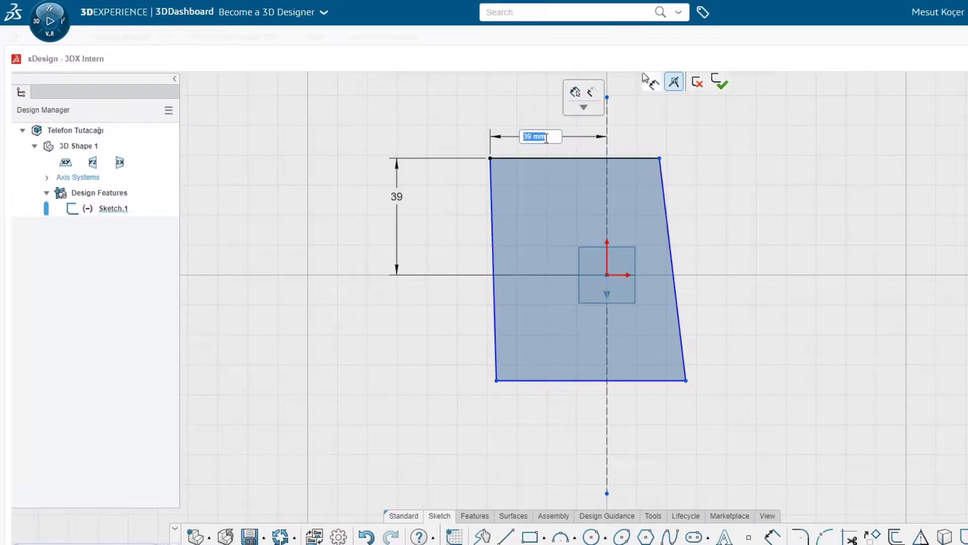
{"action": "type", "text": "30"}
{"action": "key", "text": "Return"}
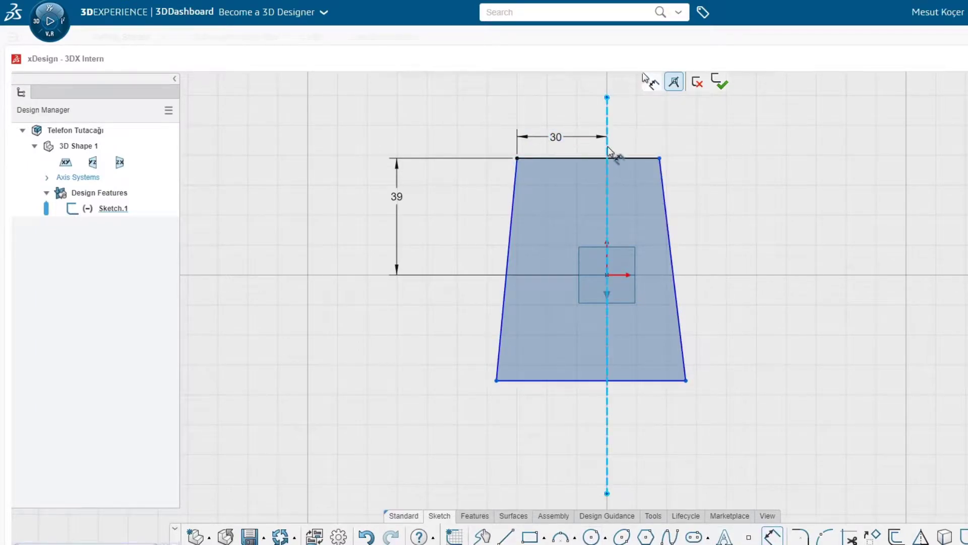
{"action": "left_click", "coordinate": [608, 150]}
{"action": "left_click", "coordinate": [660, 158]}
{"action": "left_click", "coordinate": [651, 140]}
{"action": "type", "text": "30"}
{"action": "key", "text": "Return"}
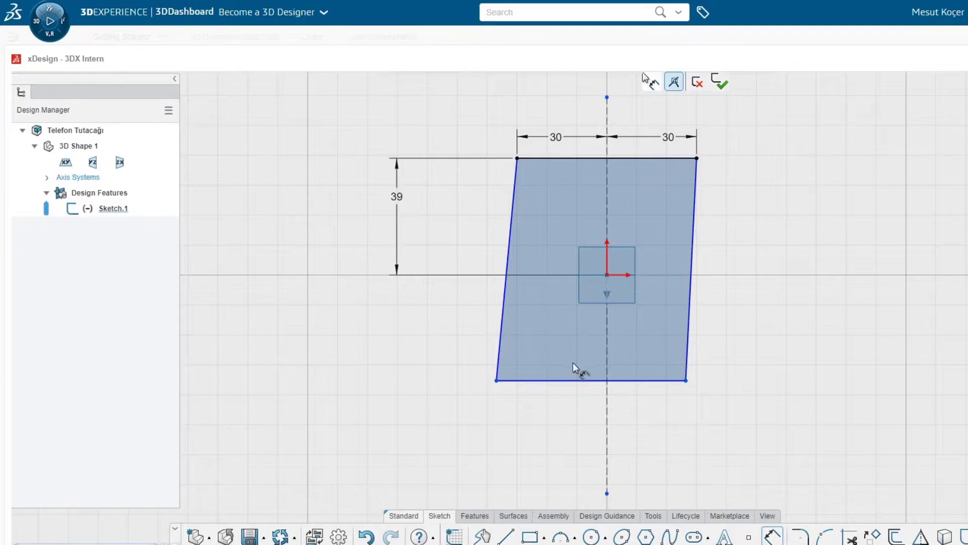
Set both bottom half-widths on either side of the centerline to 35.
{"action": "left_click", "coordinate": [608, 401]}
{"action": "type", "text": "35"}
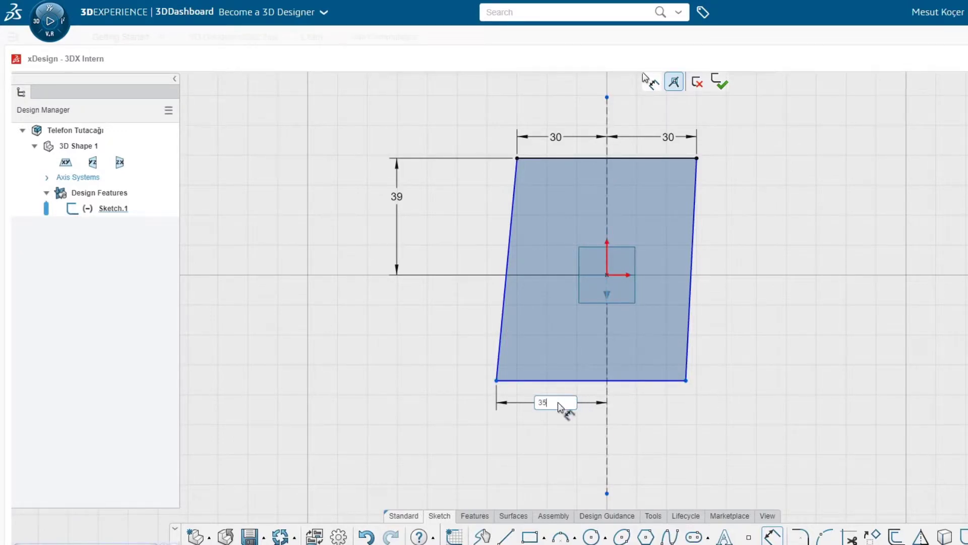
{"action": "key", "text": "Return"}
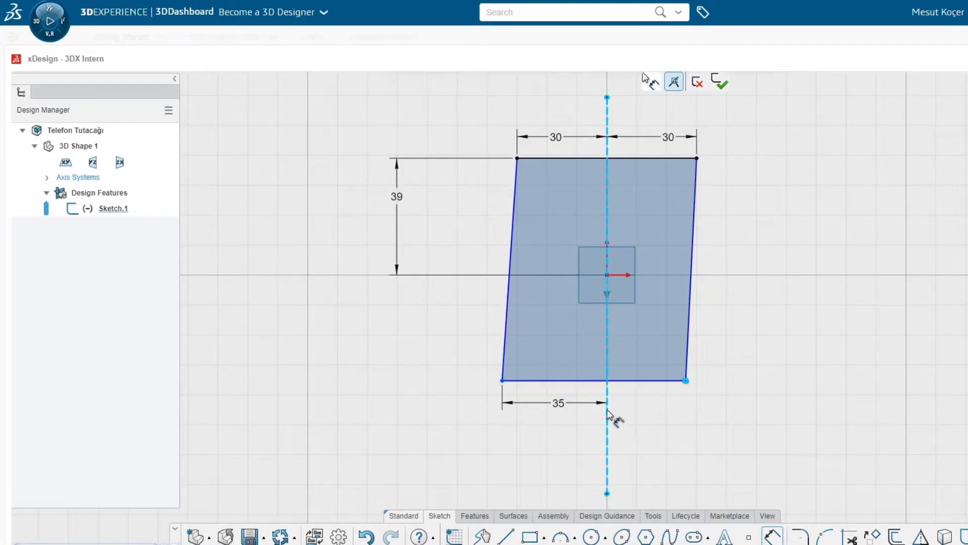
{"action": "left_click", "coordinate": [608, 415]}
{"action": "left_click", "coordinate": [675, 408]}
{"action": "type", "text": "35"}
{"action": "key", "text": "Return"}
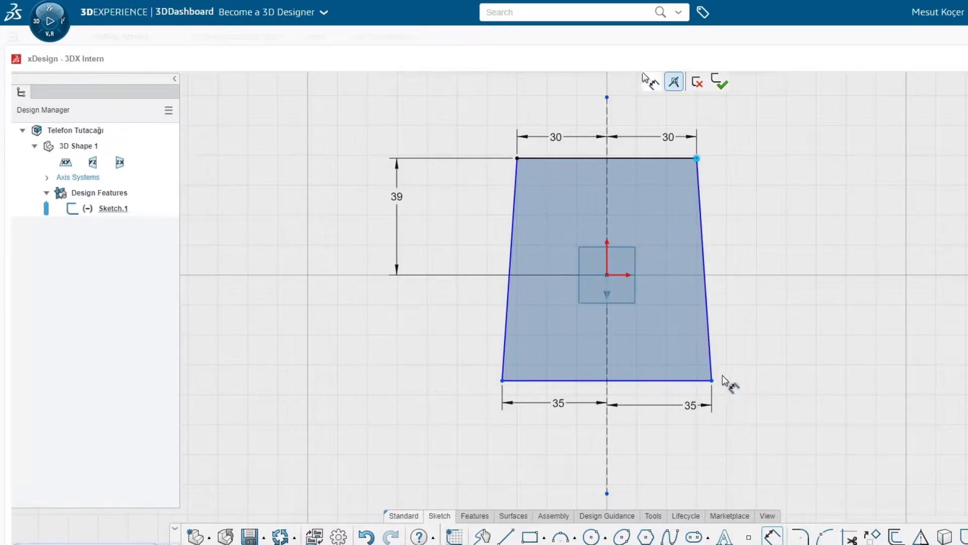
Add the overall height dimension and correct it from 79 to 78.
{"action": "left_click", "coordinate": [712, 380]}
{"action": "left_click", "coordinate": [777, 263]}
{"action": "key", "text": "Return"}
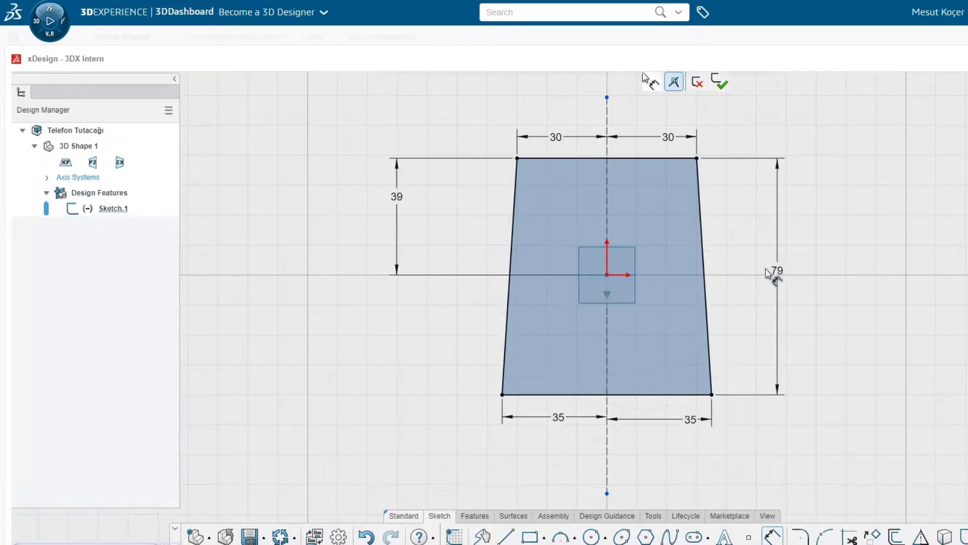
{"action": "double_click", "coordinate": [397, 196]}
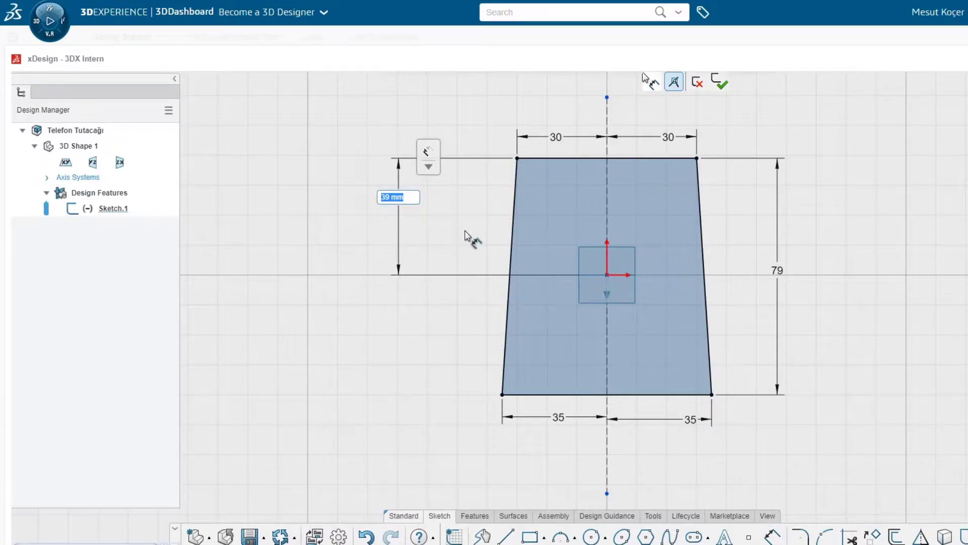
{"action": "double_click", "coordinate": [778, 270]}
{"action": "type", "text": "78"}
{"action": "key", "text": "Return"}
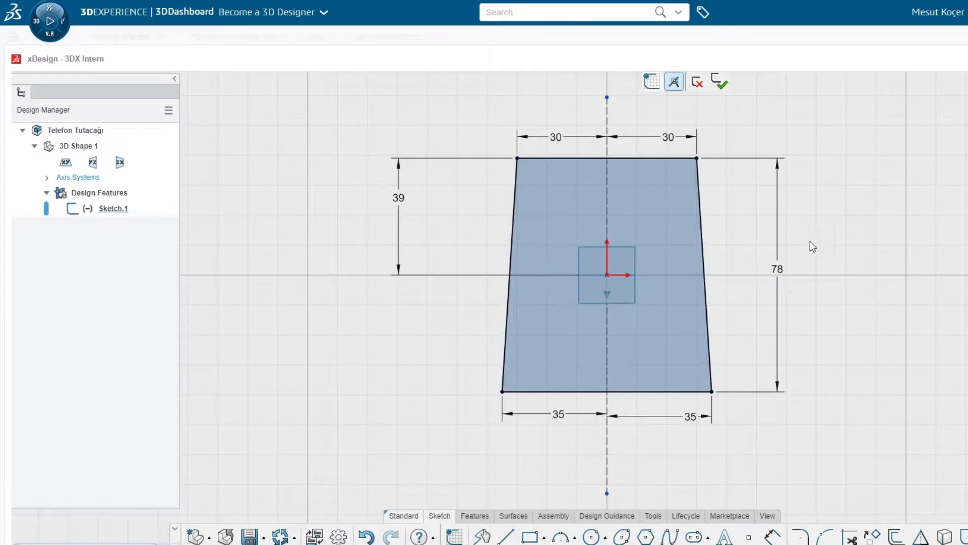
{"action": "scroll", "coordinate": [613, 269], "scroll_direction": "up", "scroll_amount": 2}
{"action": "scroll", "coordinate": [613, 268], "scroll_direction": "down", "scroll_amount": 1}
{"action": "left_click", "coordinate": [475, 515]}
Extrude the trapezoid sketch Midplane to a 4 mm thick plate.
{"action": "left_click", "coordinate": [517, 539]}
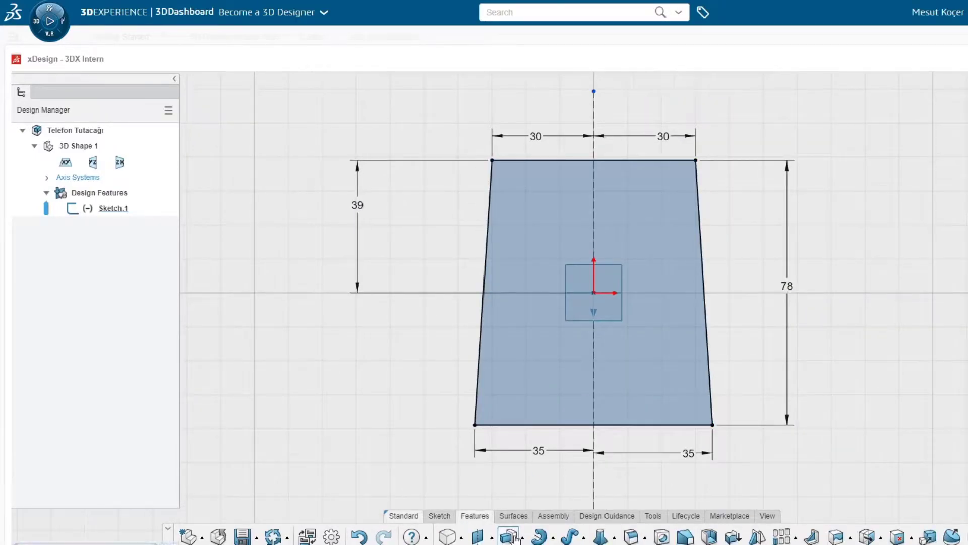
{"action": "left_click", "coordinate": [295, 253]}
{"action": "left_click", "coordinate": [290, 281]}
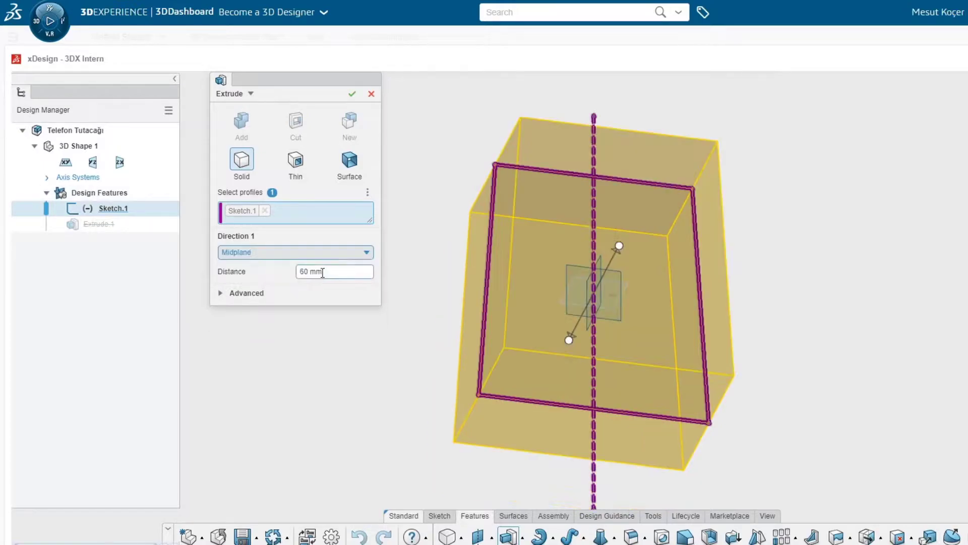
{"action": "type", "text": "4"}
{"action": "key", "text": "Return"}
{"action": "left_click", "coordinate": [353, 94]}
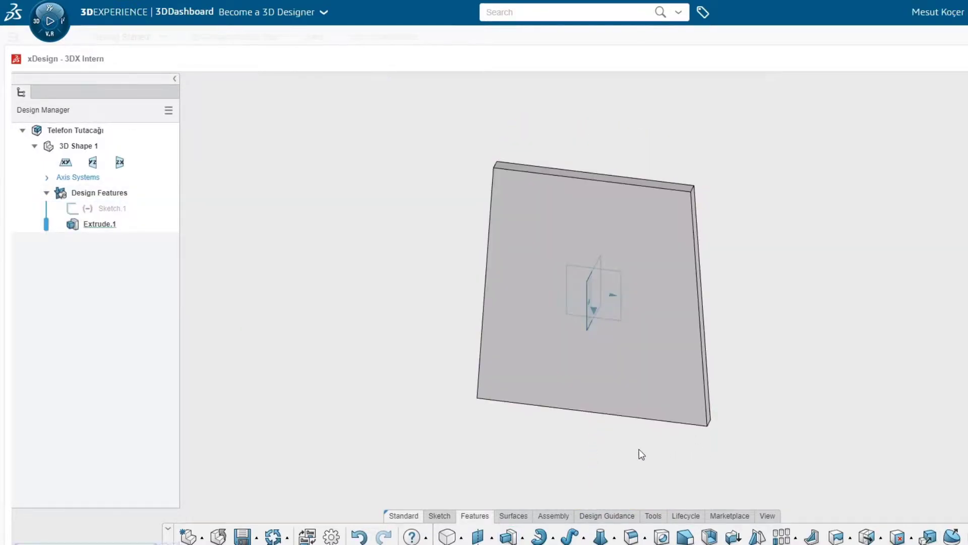
{"action": "mouse_move", "coordinate": [639, 449]}
{"action": "middle_mouse_down"}
{"action": "mouse_move", "coordinate": [623, 393]}
{"action": "mouse_move", "coordinate": [630, 441]}
{"action": "middle_mouse_up"}
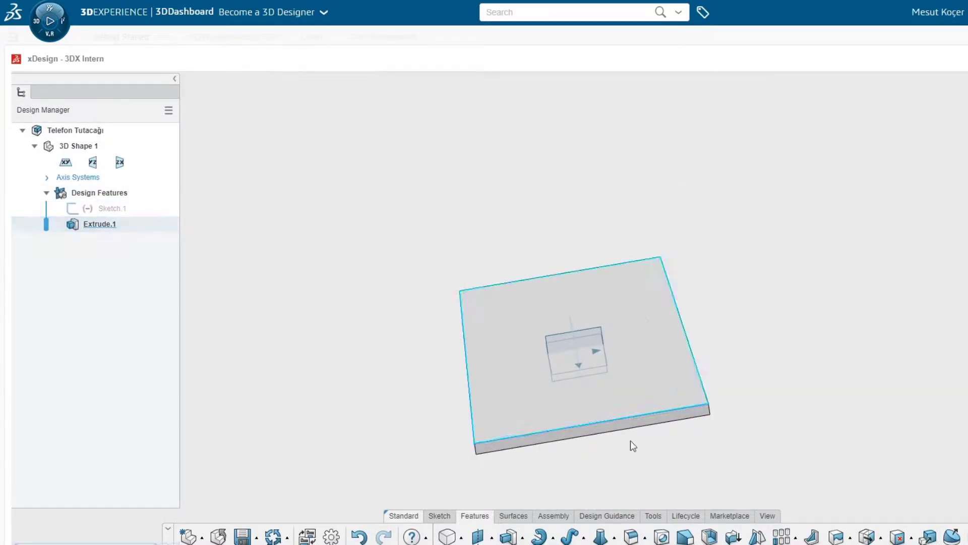
Round two corner edges of the plate with 10 mm fillets.
{"action": "left_click", "coordinate": [708, 409]}
{"action": "left_click", "coordinate": [477, 447]}
{"action": "type", "text": "10"}
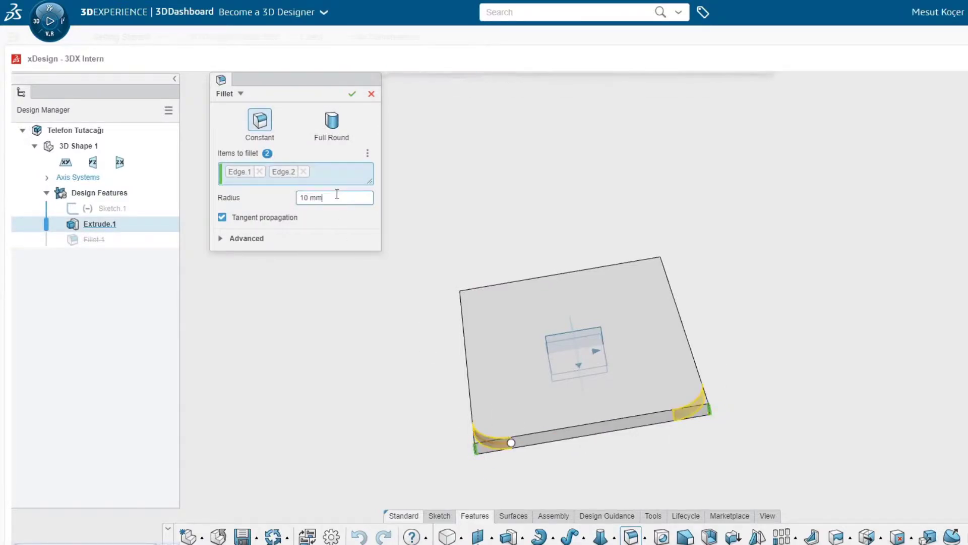
{"action": "left_click", "coordinate": [352, 94]}
{"action": "middle_click_drag", "start_coordinate": [740, 444], "coordinate": [591, 434]}
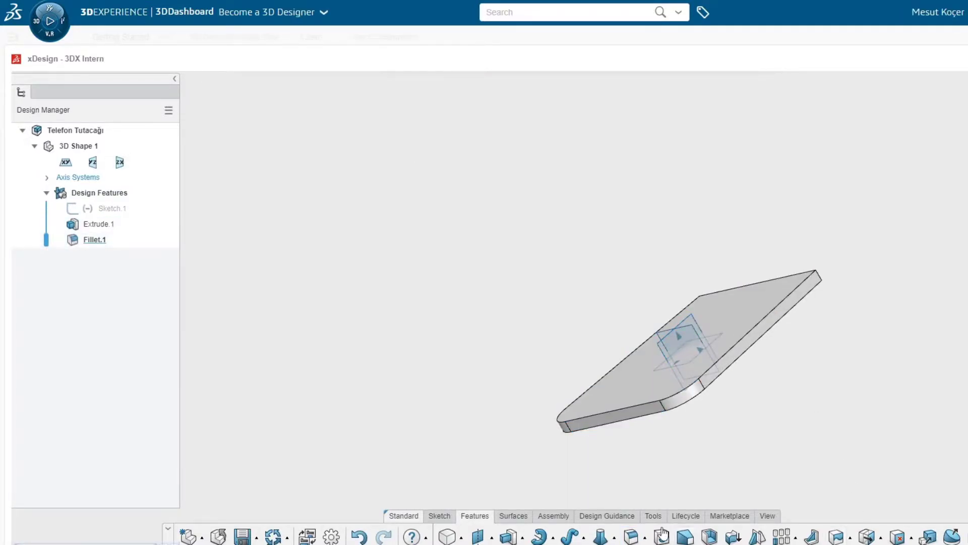
{"action": "left_click", "coordinate": [439, 516]}
{"action": "left_click", "coordinate": [455, 535]}
Start a new sketch with a vertical construction line rising from the base's right corner.
{"action": "left_click", "coordinate": [666, 346]}
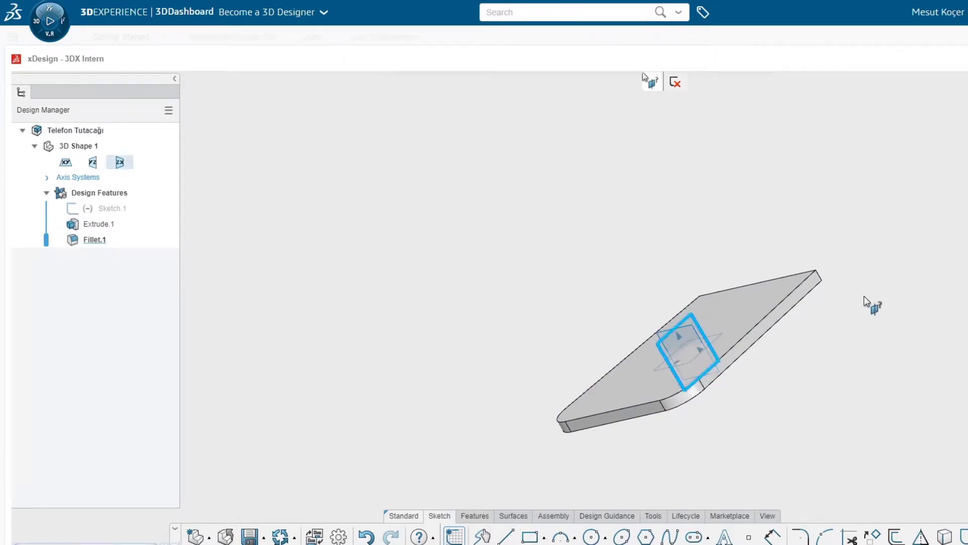
{"action": "scroll", "coordinate": [683, 329], "scroll_direction": "up", "scroll_amount": 2}
{"action": "scroll", "coordinate": [727, 233], "scroll_direction": "up", "scroll_amount": 2}
{"action": "scroll", "coordinate": [727, 233], "scroll_direction": "up", "scroll_amount": 1}
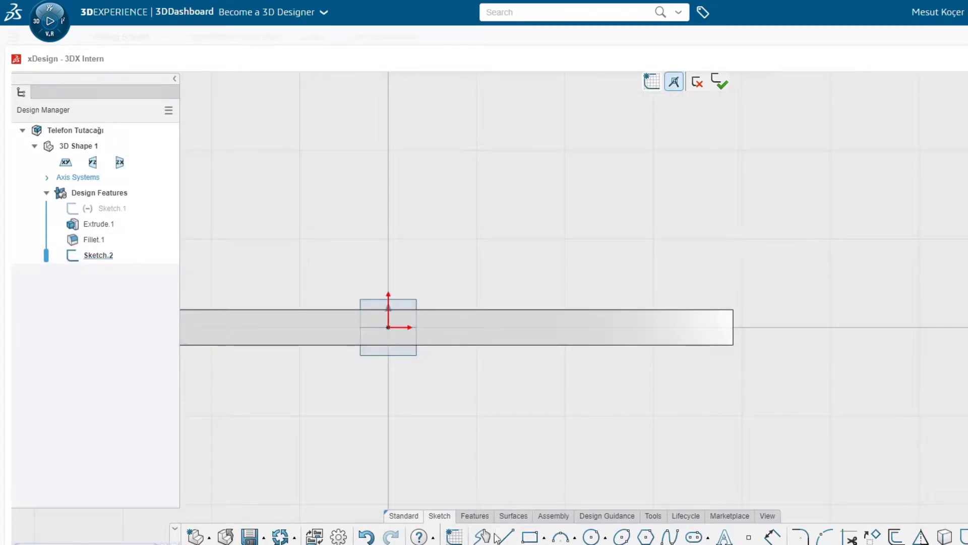
{"action": "left_click", "coordinate": [733, 344]}
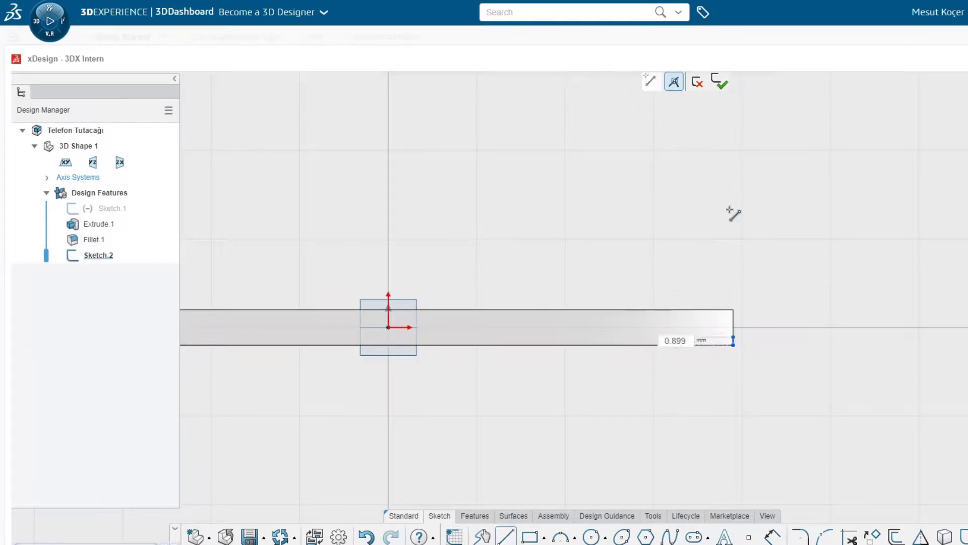
{"action": "left_click", "coordinate": [733, 167]}
{"action": "key", "text": "Escape"}
{"action": "left_click", "coordinate": [733, 242]}
{"action": "left_click", "coordinate": [760, 173]}
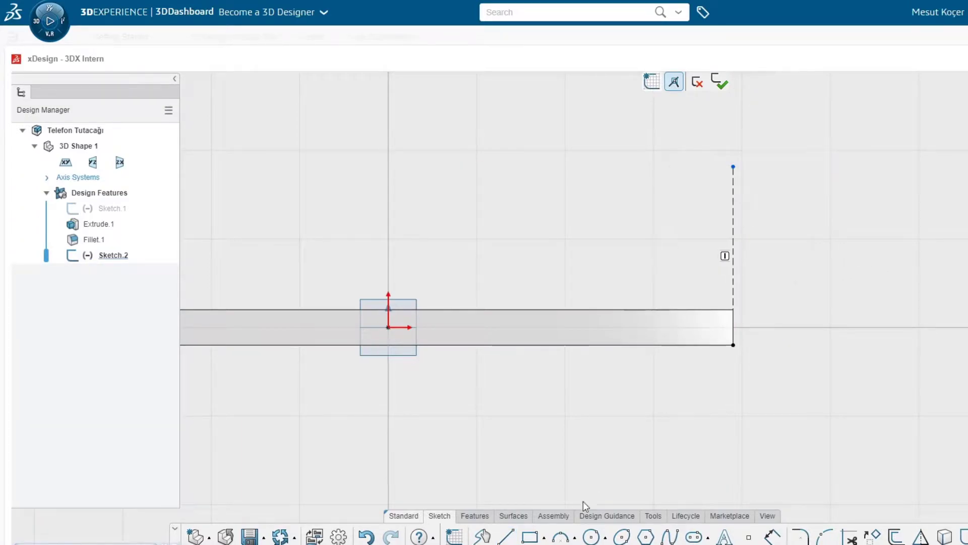
Draw concentric ø6 and ø14 circles centred on the construction line.
{"action": "left_click", "coordinate": [591, 536]}
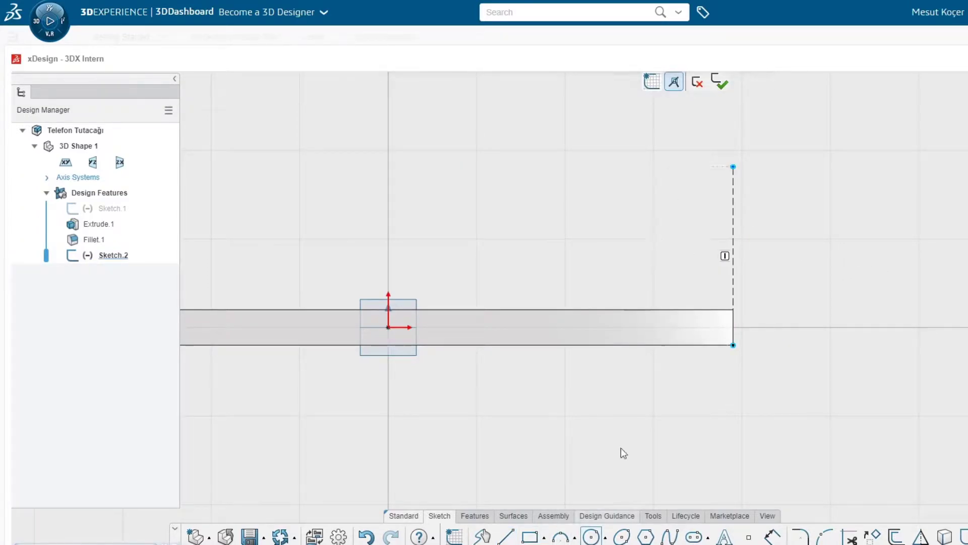
{"action": "left_click", "coordinate": [744, 241]}
{"action": "left_click", "coordinate": [769, 260]}
{"action": "left_click", "coordinate": [734, 231]}
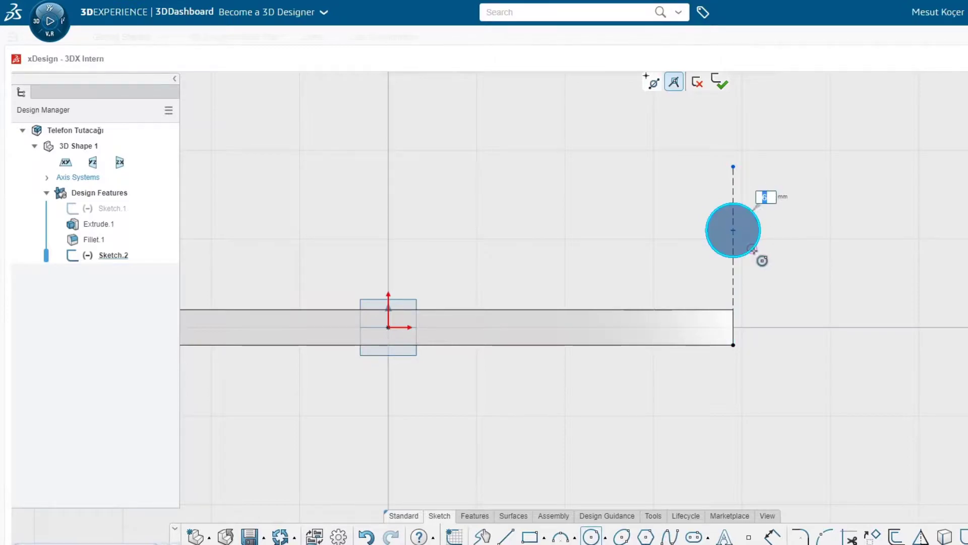
{"action": "type", "text": "14"}
{"action": "key", "text": "Return"}
{"action": "key", "text": "Escape"}
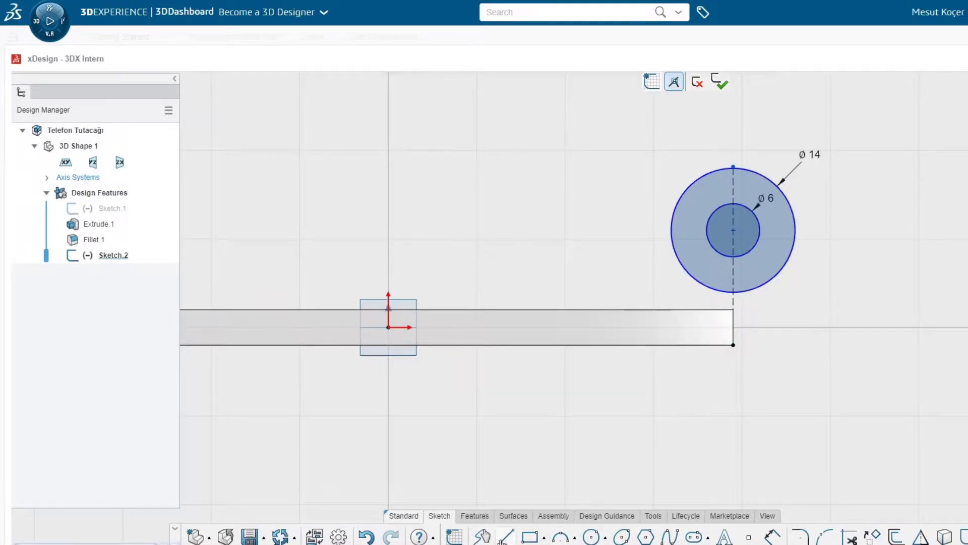
Dimension the circle centre 7 mm above the base corner.
{"action": "left_click", "coordinate": [733, 345]}
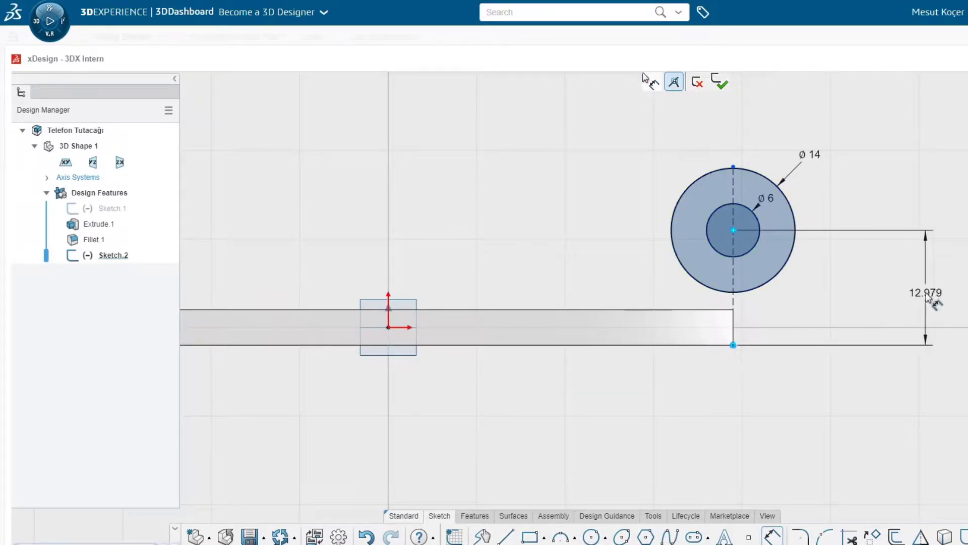
{"action": "left_click", "coordinate": [928, 302]}
{"action": "type", "text": "7"}
{"action": "key", "text": "Return"}
{"action": "scroll", "coordinate": [599, 190], "scroll_direction": "up", "scroll_amount": 2}
{"action": "scroll", "coordinate": [441, 153], "scroll_direction": "down", "scroll_amount": 1}
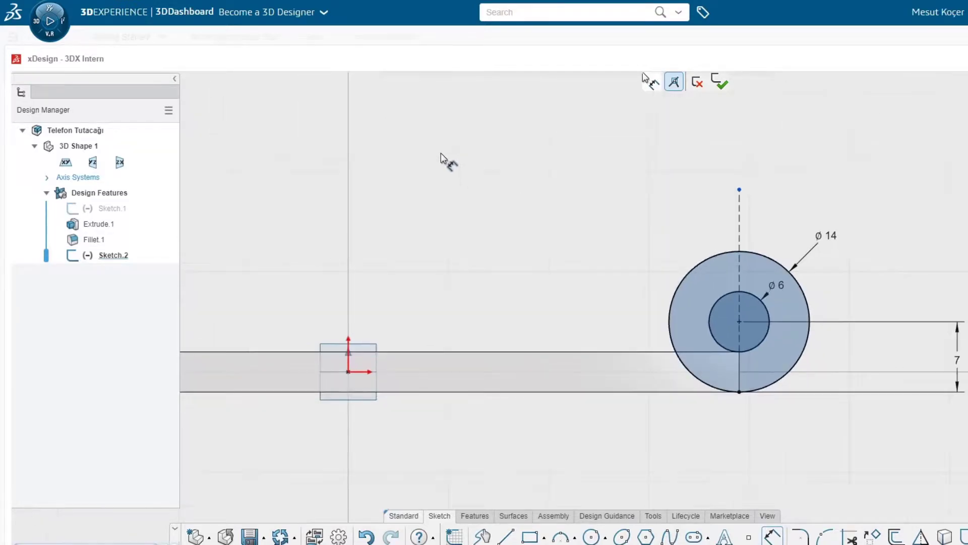
{"action": "scroll", "coordinate": [442, 155], "scroll_direction": "down", "scroll_amount": 2}
{"action": "scroll", "coordinate": [440, 156], "scroll_direction": "down", "scroll_amount": 3}
{"action": "scroll", "coordinate": [540, 207], "scroll_direction": "up", "scroll_amount": 1}
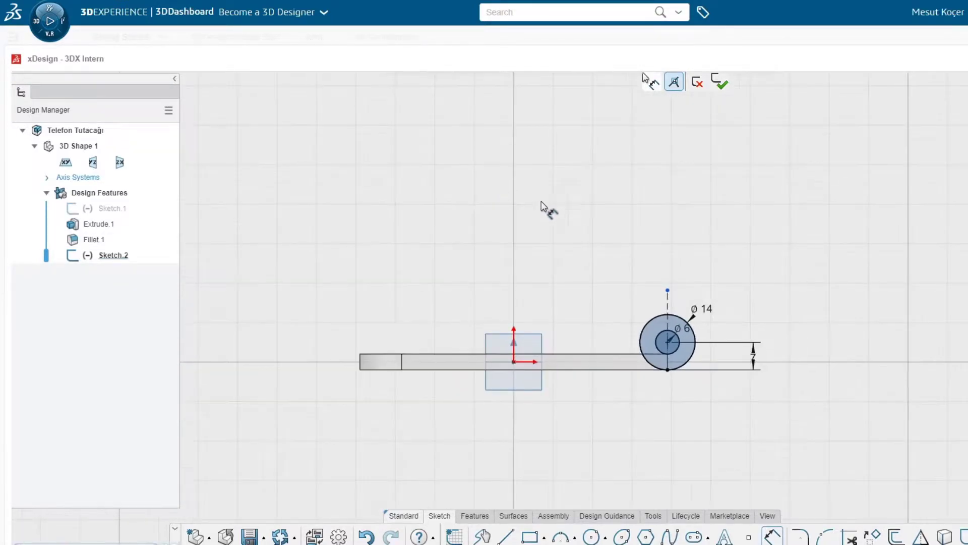
{"action": "scroll", "coordinate": [520, 166], "scroll_direction": "up", "scroll_amount": 1}
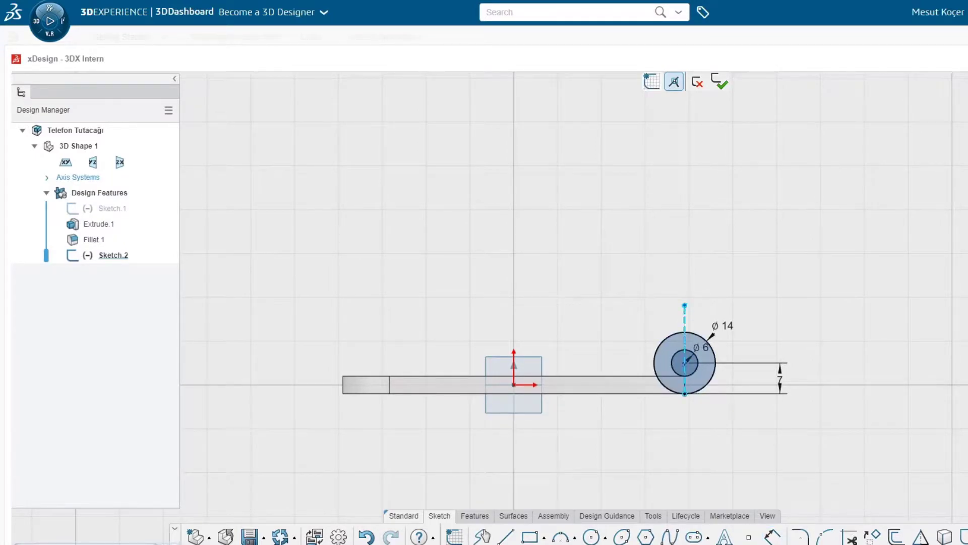
{"action": "scroll", "coordinate": [498, 223], "scroll_direction": "up", "scroll_amount": 1}
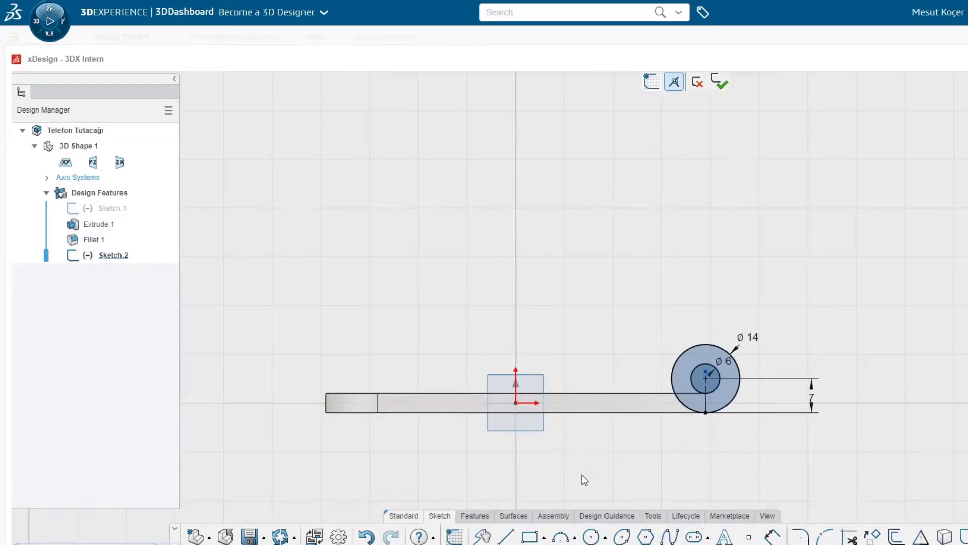
Add ø14/ø6 concentric circle pairs at the top and at the upper left.
{"action": "left_click", "coordinate": [591, 536]}
{"action": "left_click", "coordinate": [545, 134]}
{"action": "left_click", "coordinate": [571, 168]}
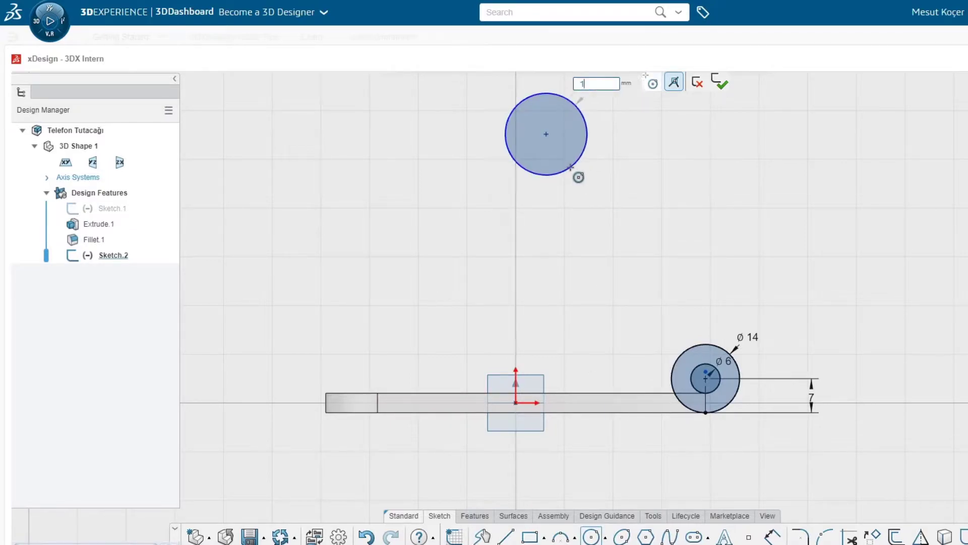
{"action": "left_click", "coordinate": [546, 134]}
{"action": "type", "text": "6"}
{"action": "key", "text": "Return"}
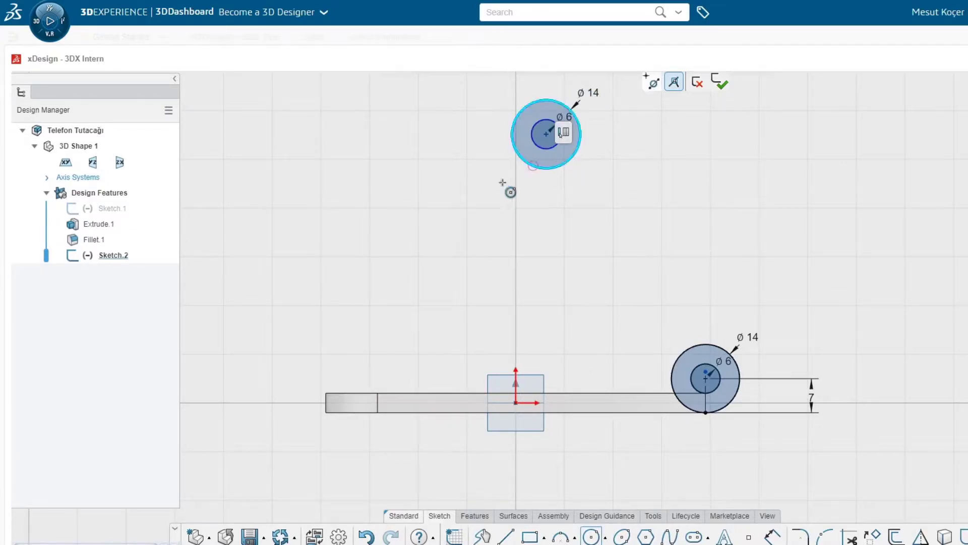
{"action": "left_click", "coordinate": [336, 221]}
{"action": "type", "text": "14"}
{"action": "key", "text": "Return"}
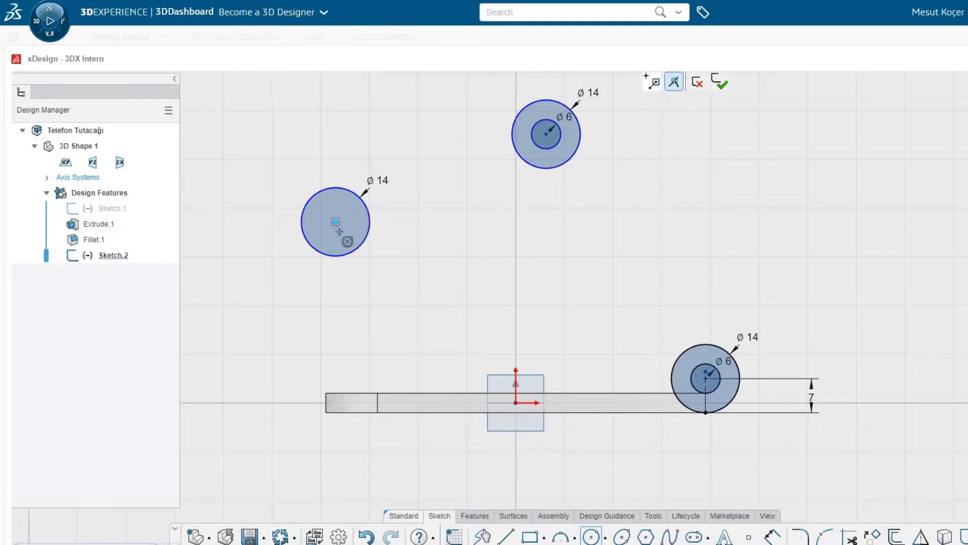
{"action": "left_click", "coordinate": [335, 222]}
{"action": "type", "text": "6"}
{"action": "key", "text": "Return"}
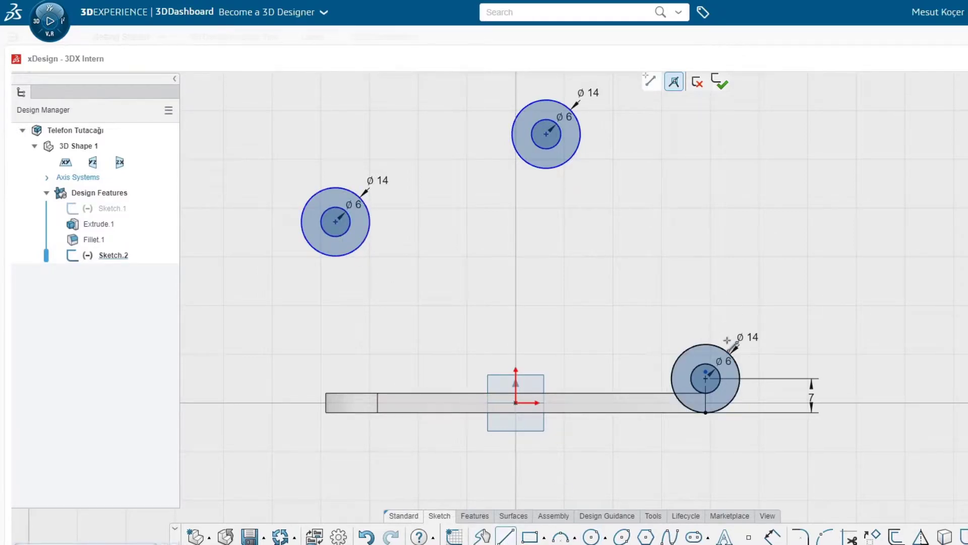
Draw two lines linking the bottom circle pair to the top pair.
{"action": "left_click", "coordinate": [727, 339]}
{"action": "left_click", "coordinate": [580, 134]}
{"action": "key", "text": "Escape"}
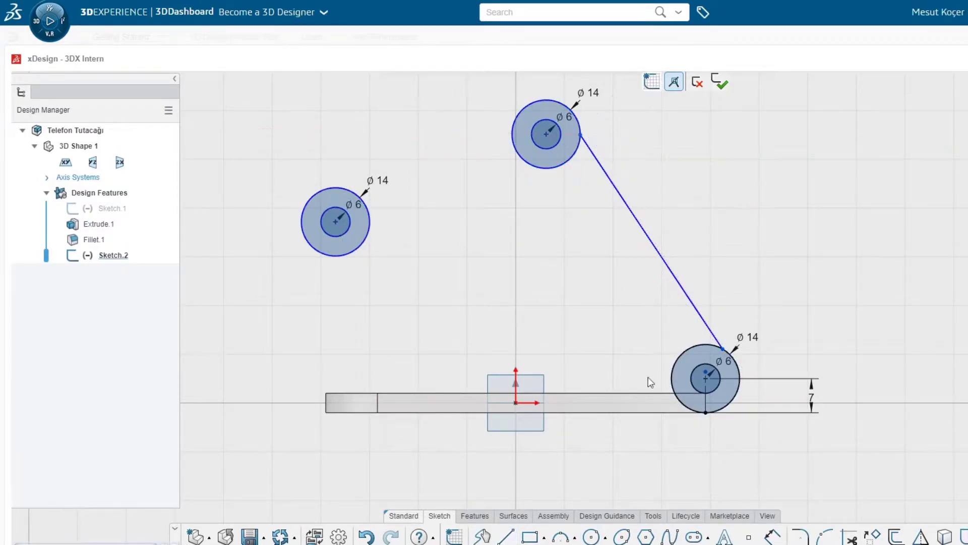
{"action": "left_click", "coordinate": [504, 536]}
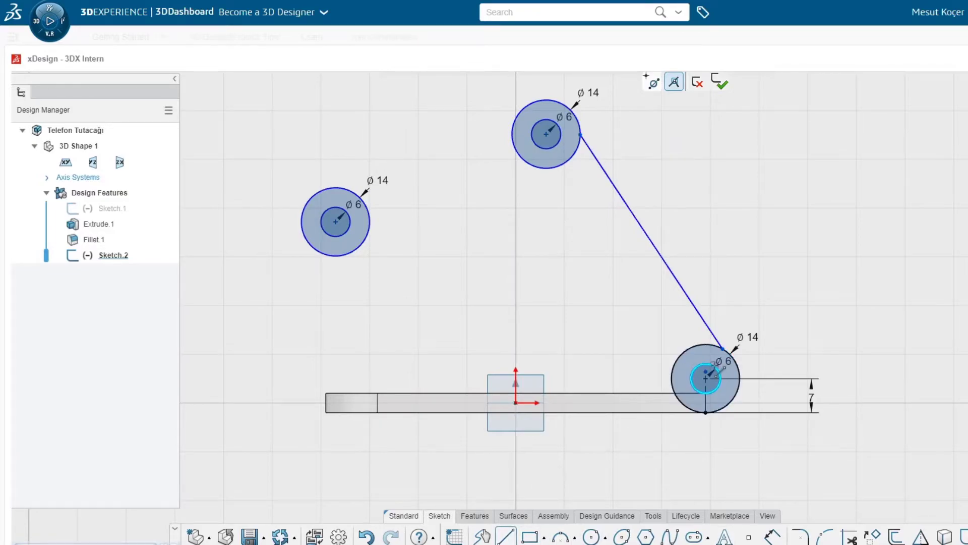
{"action": "left_click", "coordinate": [715, 374]}
{"action": "left_click", "coordinate": [560, 135]}
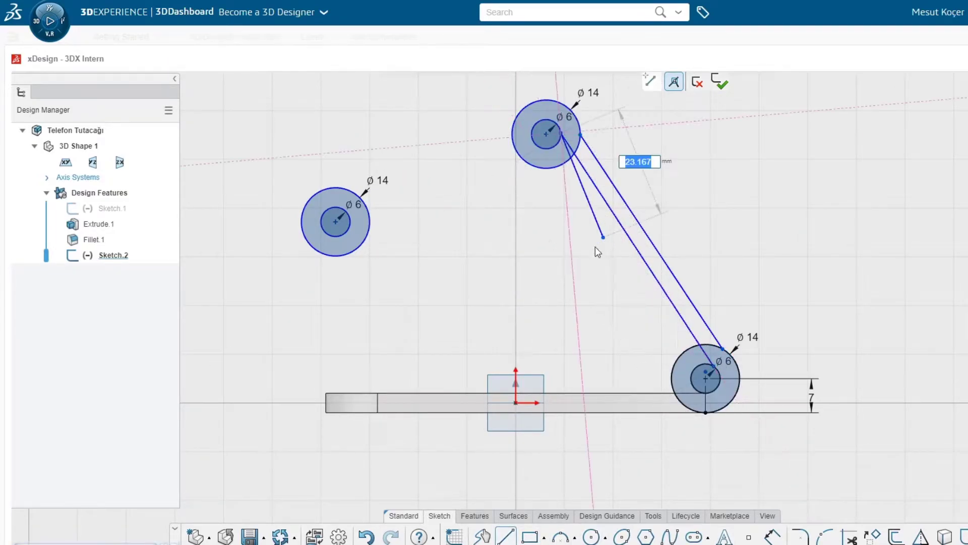
{"action": "key", "text": "Escape"}
Draw two lines linking the top circle pair to the left pair.
{"action": "key", "text": "l"}
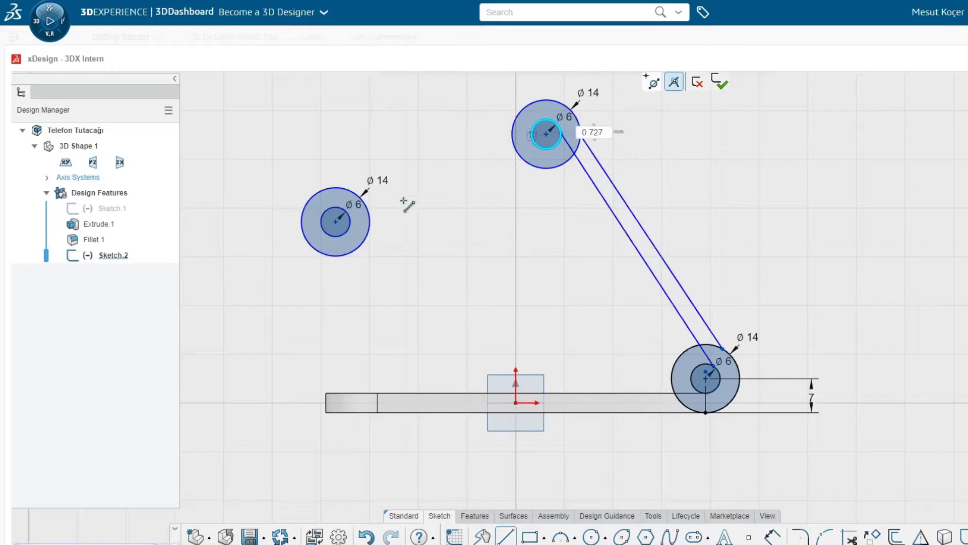
{"action": "left_click", "coordinate": [366, 237]}
{"action": "key", "text": "Escape"}
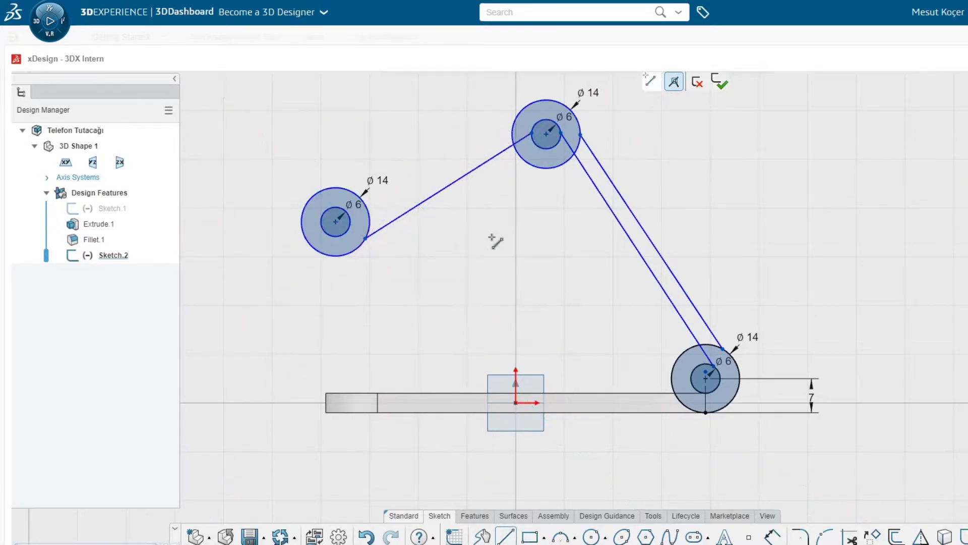
{"action": "left_click", "coordinate": [517, 116]}
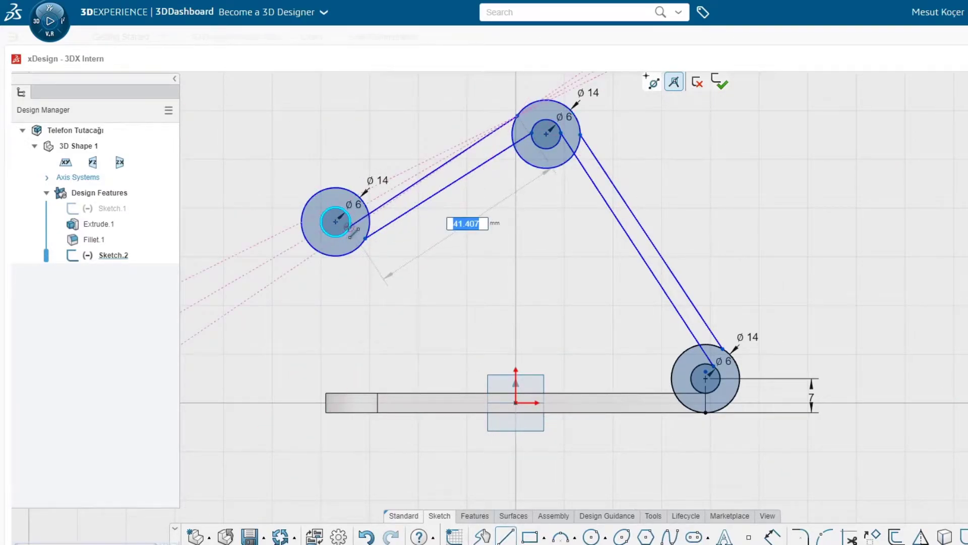
{"action": "left_click", "coordinate": [350, 230]}
{"action": "key", "text": "Escape"}
{"action": "scroll", "coordinate": [747, 377], "scroll_direction": "up", "scroll_amount": 3}
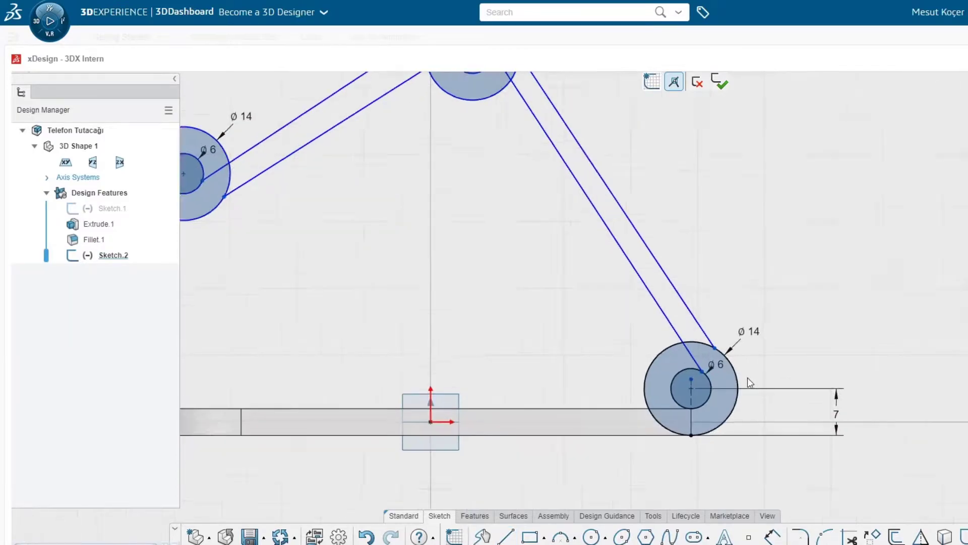
{"action": "scroll", "coordinate": [747, 378], "scroll_direction": "up", "scroll_amount": 2}
Make the bottom slanted arm line tangent to the small inner circle.
{"action": "left_click", "coordinate": [723, 357]}
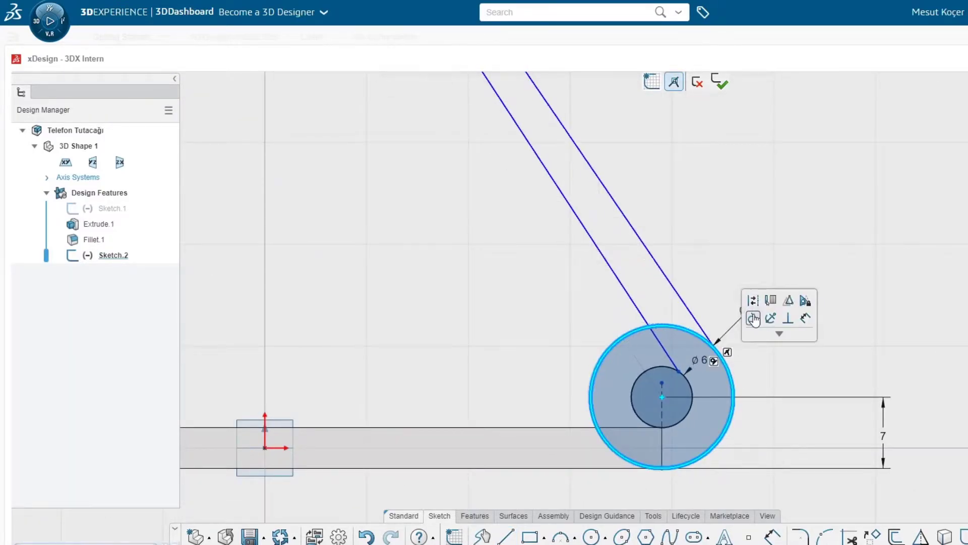
{"action": "left_click", "coordinate": [645, 316]}
{"action": "left_click", "coordinate": [692, 391], "text": "ctrl"}
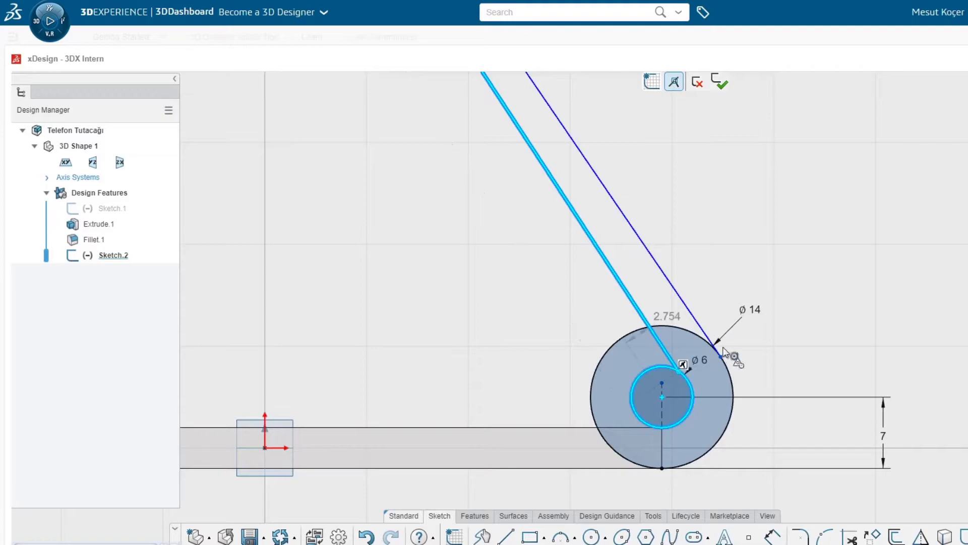
{"action": "left_click", "coordinate": [737, 333]}
{"action": "scroll", "coordinate": [442, 167], "scroll_direction": "up", "scroll_amount": 1}
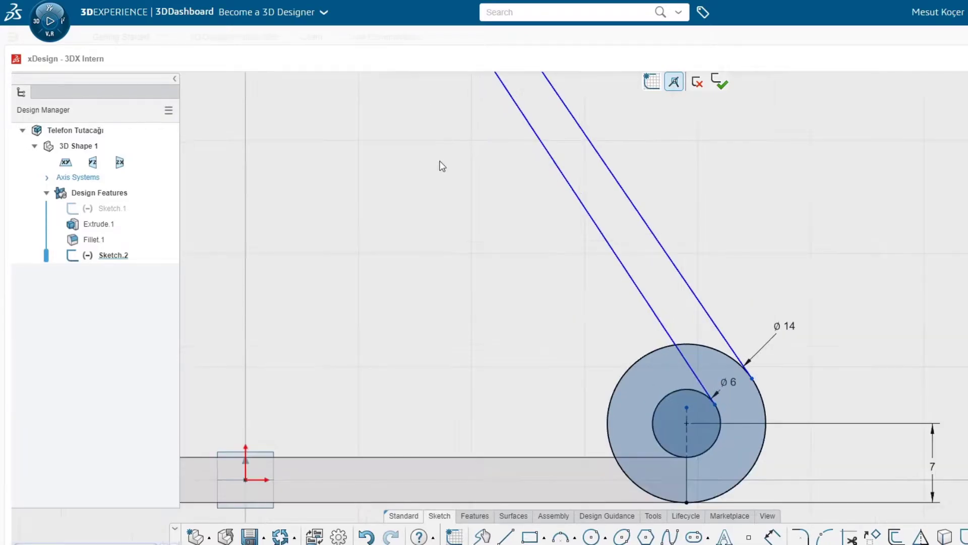
{"action": "scroll", "coordinate": [443, 167], "scroll_direction": "down", "scroll_amount": 1}
{"action": "scroll", "coordinate": [464, 86], "scroll_direction": "down", "scroll_amount": 1}
{"action": "scroll", "coordinate": [465, 86], "scroll_direction": "down", "scroll_amount": 1}
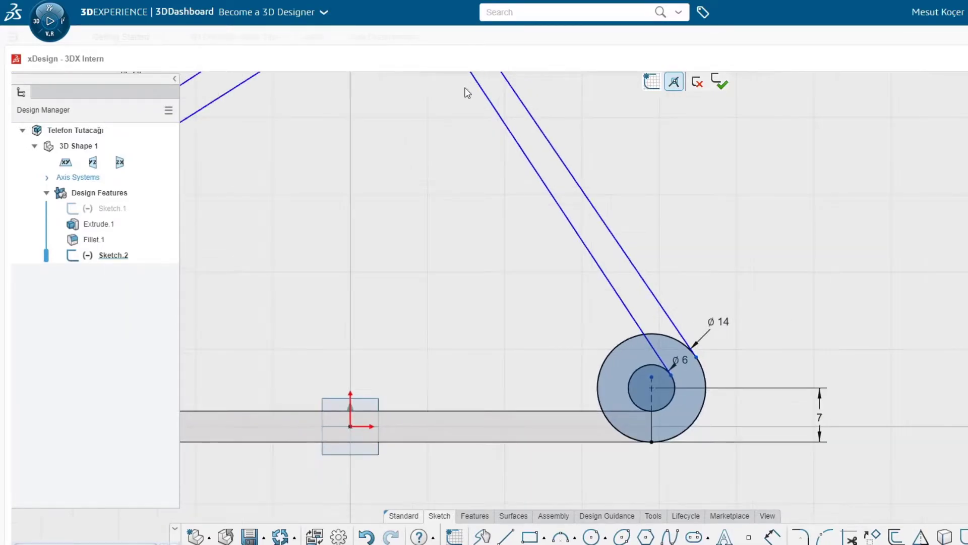
{"action": "scroll", "coordinate": [467, 95], "scroll_direction": "down", "scroll_amount": 2}
{"action": "scroll", "coordinate": [466, 95], "scroll_direction": "down", "scroll_amount": 1}
{"action": "scroll", "coordinate": [464, 90], "scroll_direction": "up", "scroll_amount": 2}
{"action": "scroll", "coordinate": [464, 93], "scroll_direction": "up", "scroll_amount": 1}
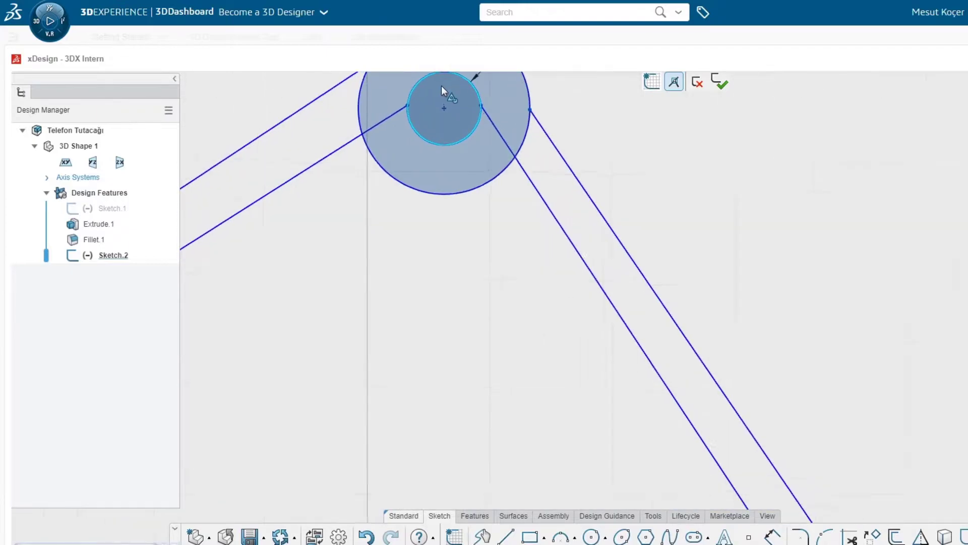
{"action": "scroll", "coordinate": [440, 86], "scroll_direction": "up", "scroll_amount": 1}
At the top joint, make the slanted lines tangent to the small and large circles.
{"action": "left_click", "coordinate": [501, 125]}
{"action": "left_click", "coordinate": [529, 171]}
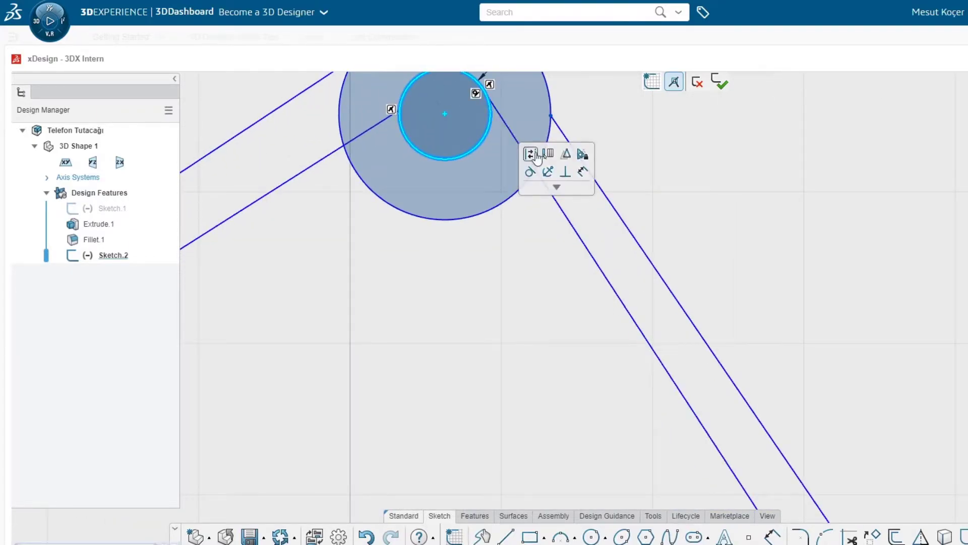
{"action": "left_click", "coordinate": [550, 102]}
{"action": "left_click", "coordinate": [567, 133]}
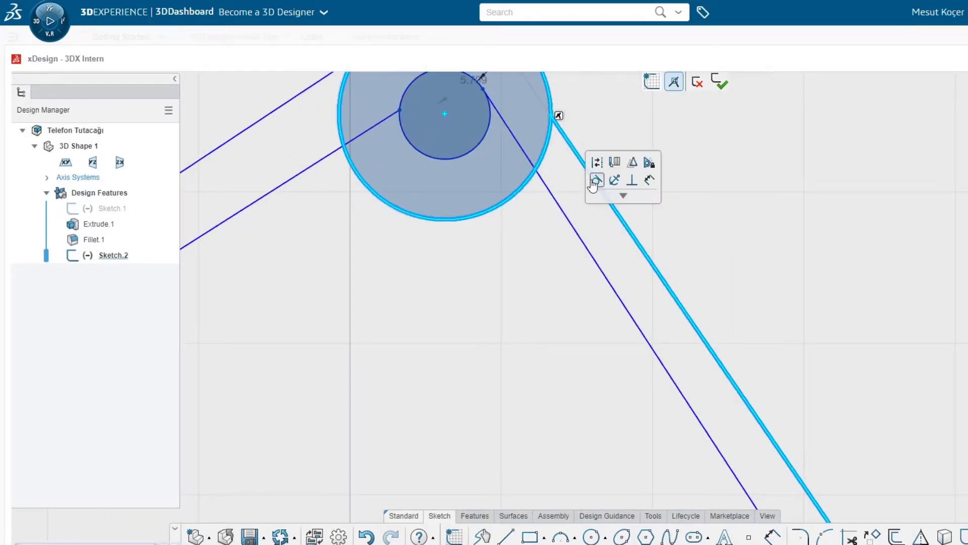
{"action": "left_click", "coordinate": [595, 180]}
{"action": "scroll", "coordinate": [428, 174], "scroll_direction": "down", "scroll_amount": 1}
Make the upper-left line tangent to the large circle and the lower line tangent to the small circle.
{"action": "left_click", "coordinate": [388, 167]}
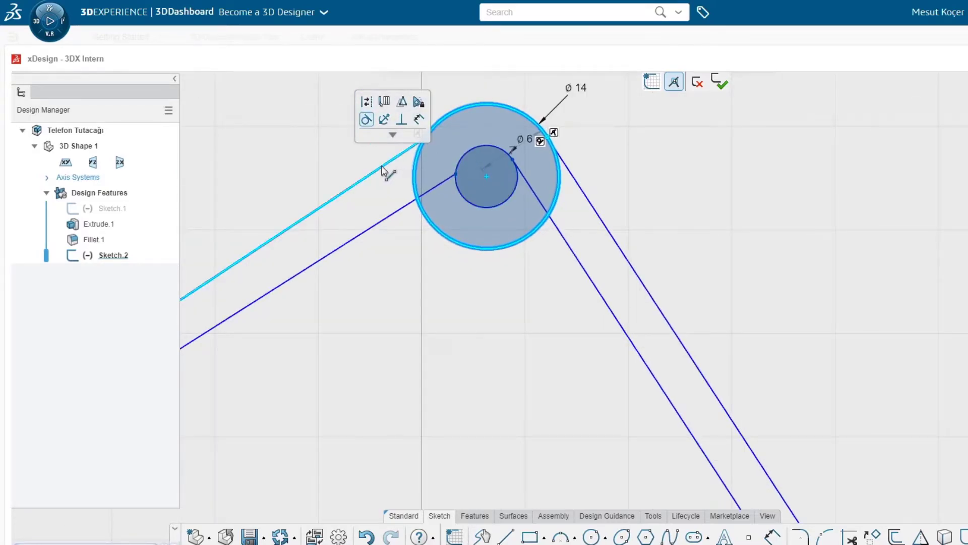
{"action": "left_click", "coordinate": [381, 196]}
{"action": "left_click", "coordinate": [430, 125]}
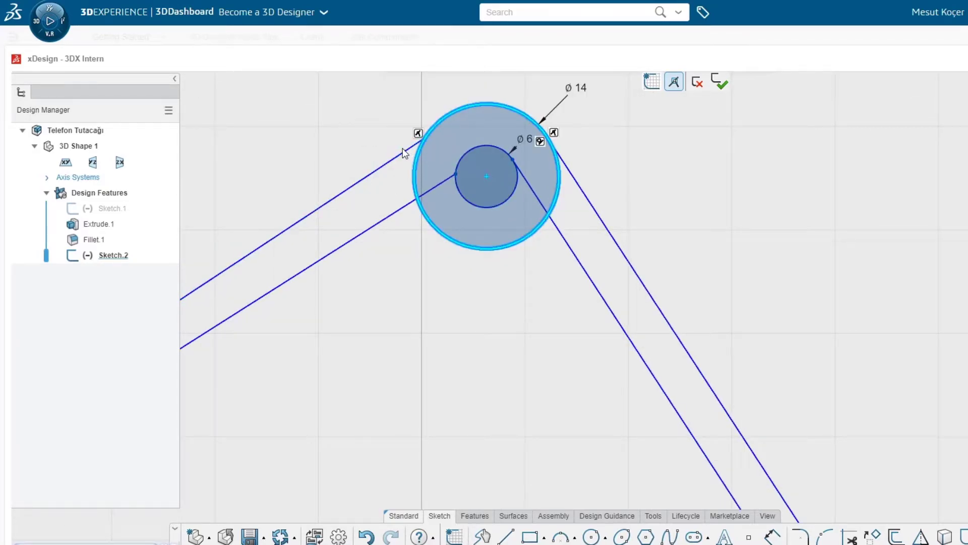
{"action": "left_click", "coordinate": [407, 147]}
{"action": "left_click", "coordinate": [458, 160]}
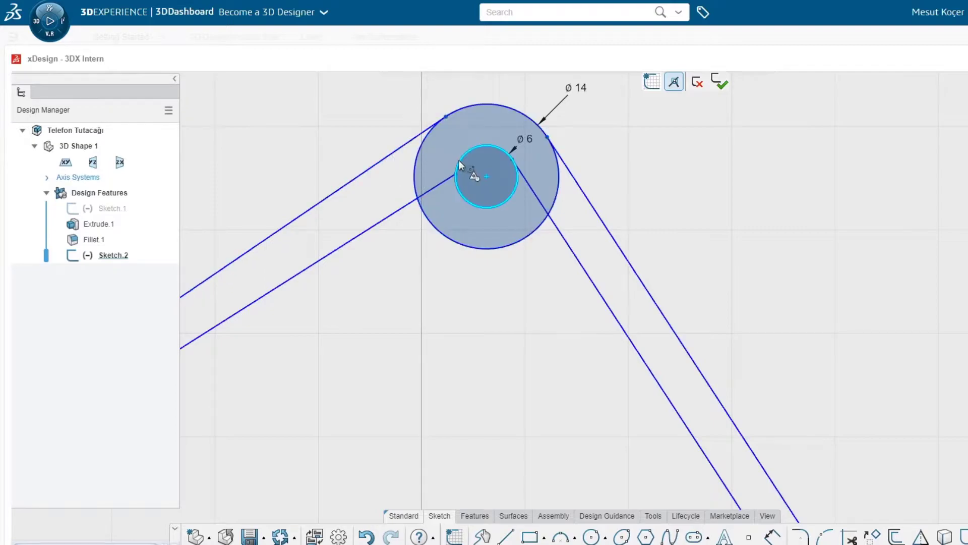
{"action": "left_click", "coordinate": [437, 185]}
{"action": "left_click", "coordinate": [466, 141]}
{"action": "scroll", "coordinate": [361, 198], "scroll_direction": "down", "scroll_amount": 1}
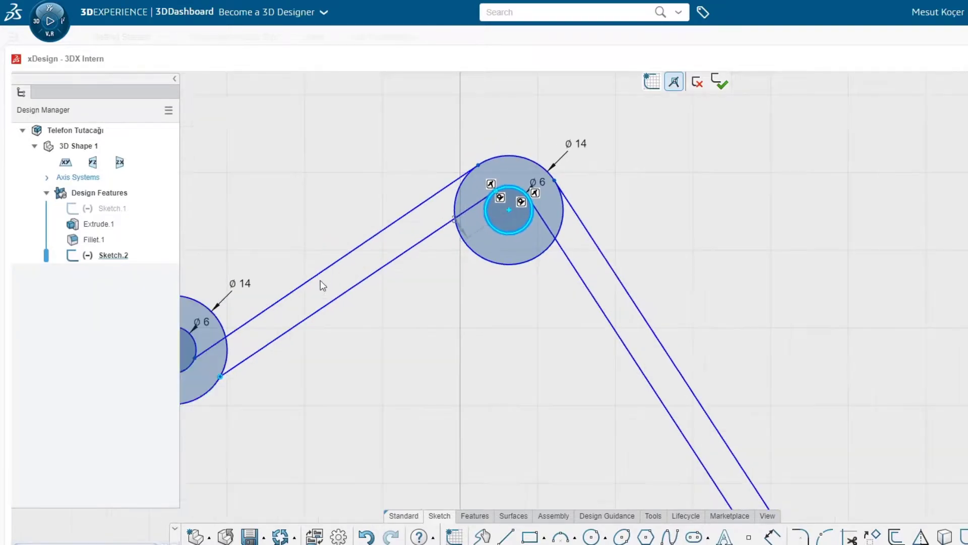
{"action": "scroll", "coordinate": [320, 280], "scroll_direction": "down", "scroll_amount": 1}
{"action": "scroll", "coordinate": [279, 340], "scroll_direction": "up", "scroll_amount": 2}
{"action": "scroll", "coordinate": [326, 345], "scroll_direction": "up", "scroll_amount": 2}
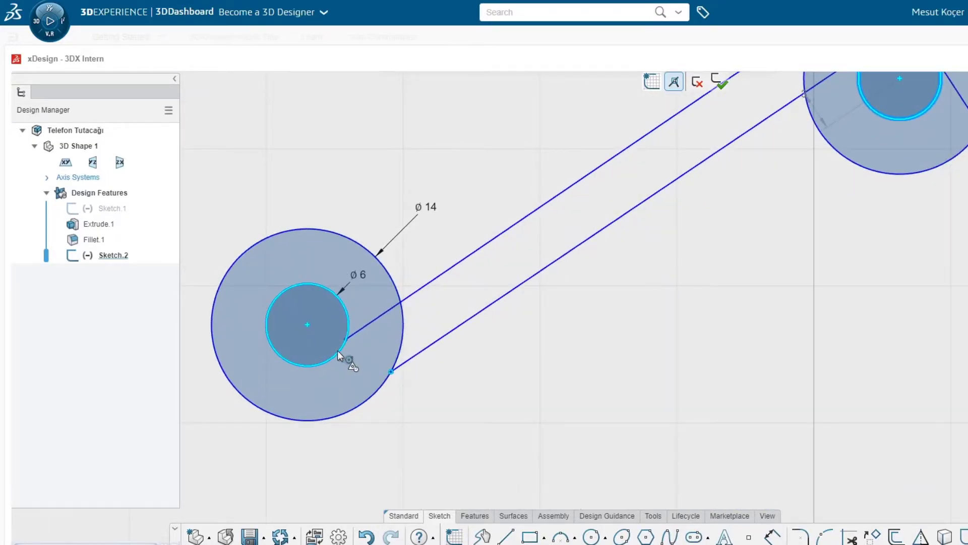
At the left joint, make the lines tangent to the ø14 large and ø6 small circles.
{"action": "left_click", "coordinate": [394, 280]}
{"action": "left_click", "coordinate": [454, 323]}
{"action": "left_click", "coordinate": [388, 394]}
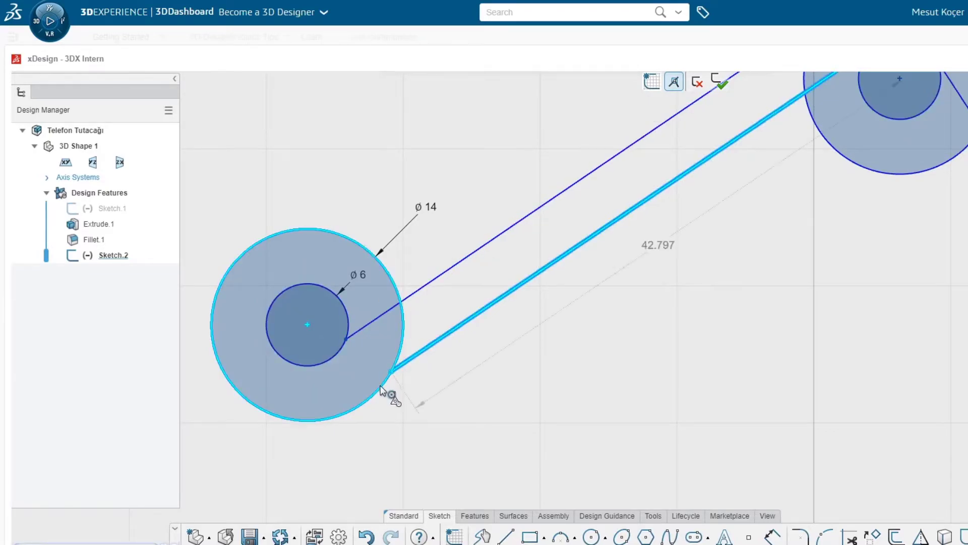
{"action": "left_click", "coordinate": [409, 340]}
{"action": "left_click", "coordinate": [367, 322]}
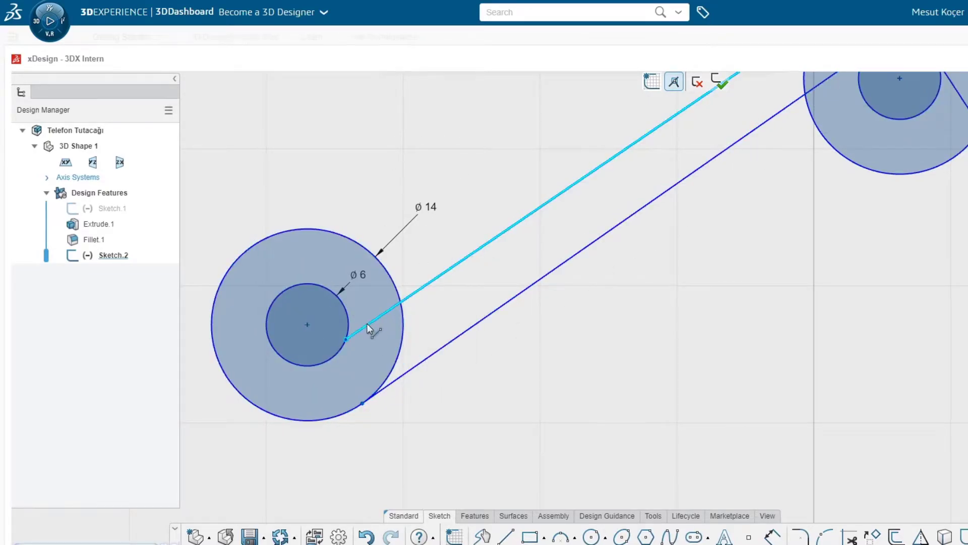
{"action": "left_click", "coordinate": [334, 353]}
{"action": "left_click", "coordinate": [361, 309]}
{"action": "scroll", "coordinate": [580, 310], "scroll_direction": "down", "scroll_amount": 1}
{"action": "scroll", "coordinate": [580, 310], "scroll_direction": "down", "scroll_amount": 2}
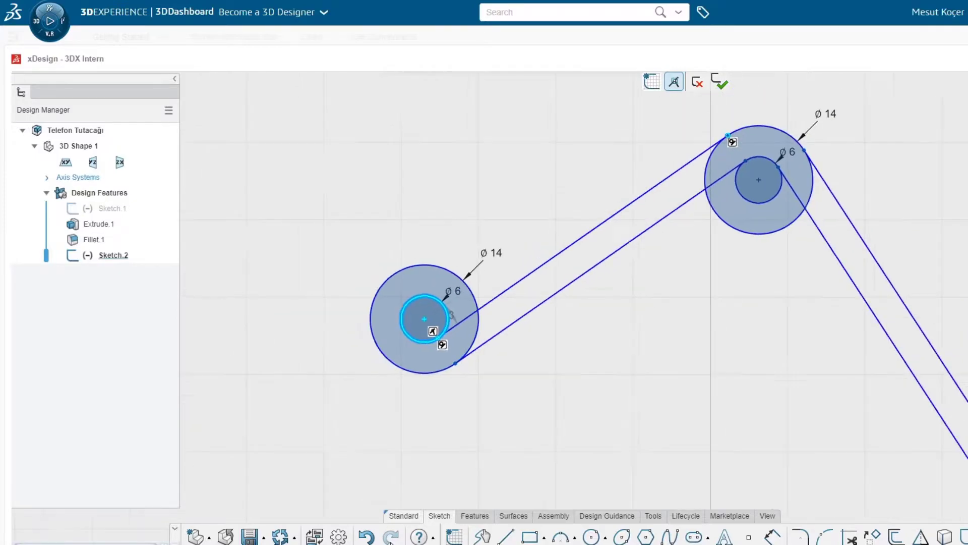
Draw two new lines running up and to the left from the left circles.
{"action": "left_click", "coordinate": [499, 539]}
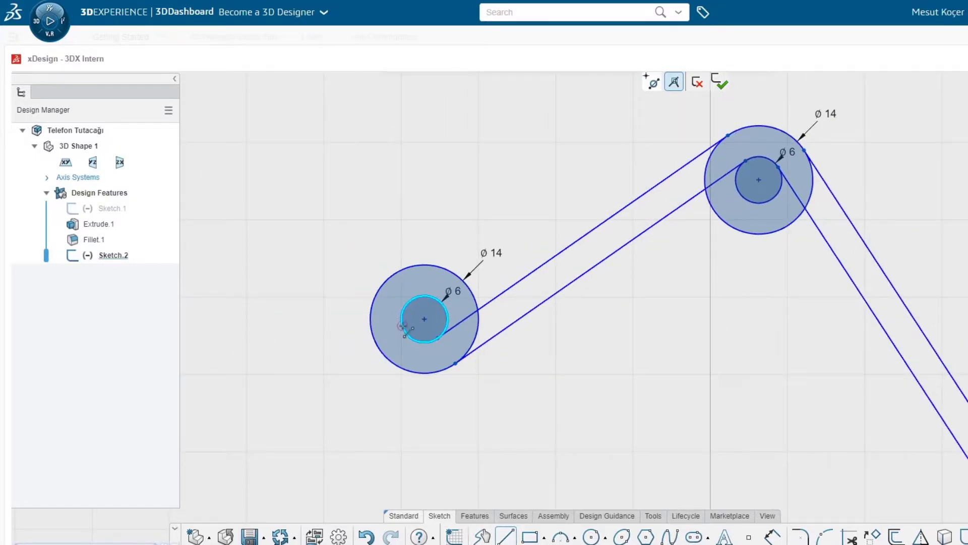
{"action": "left_click", "coordinate": [302, 197]}
{"action": "key", "text": "Escape"}
{"action": "left_click", "coordinate": [498, 537]}
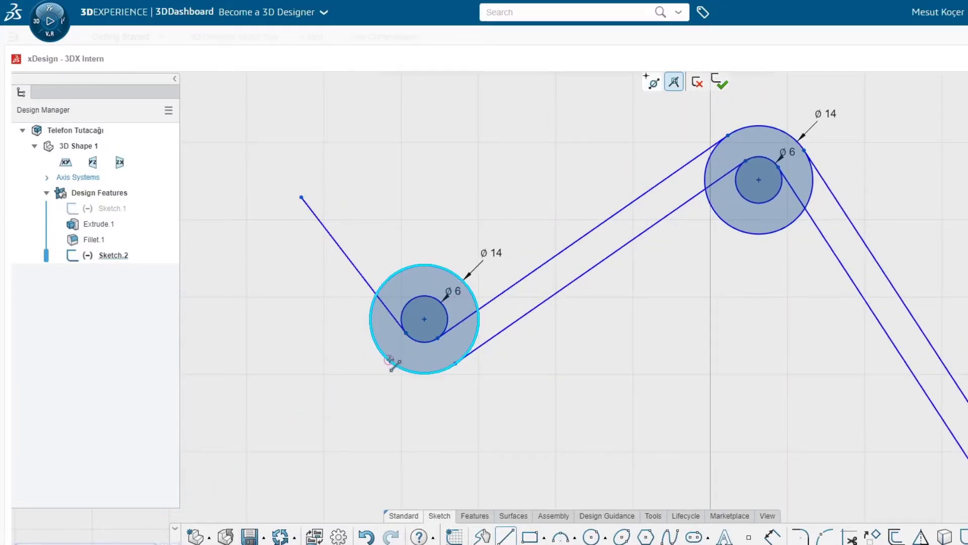
{"action": "left_click", "coordinate": [388, 359]}
{"action": "left_click", "coordinate": [280, 217]}
{"action": "key", "text": "Escape"}
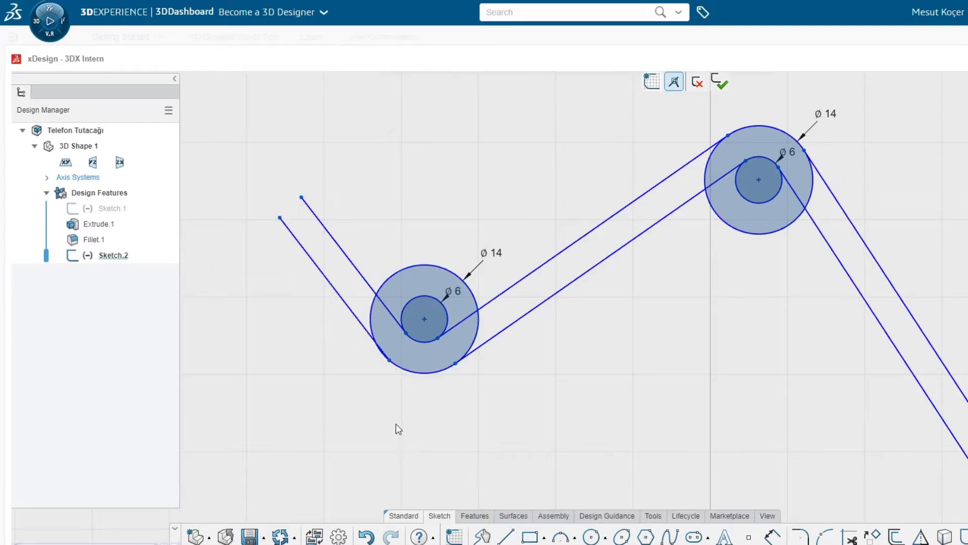
{"action": "scroll", "coordinate": [406, 375], "scroll_direction": "up", "scroll_amount": 1}
{"action": "scroll", "coordinate": [383, 363], "scroll_direction": "up", "scroll_amount": 1}
{"action": "scroll", "coordinate": [391, 362], "scroll_direction": "up", "scroll_amount": 2}
Make the outer new line tangent to the large circle and the inner one tangent to the small circle.
{"action": "left_click", "coordinate": [389, 360]}
{"action": "left_click", "coordinate": [353, 313]}
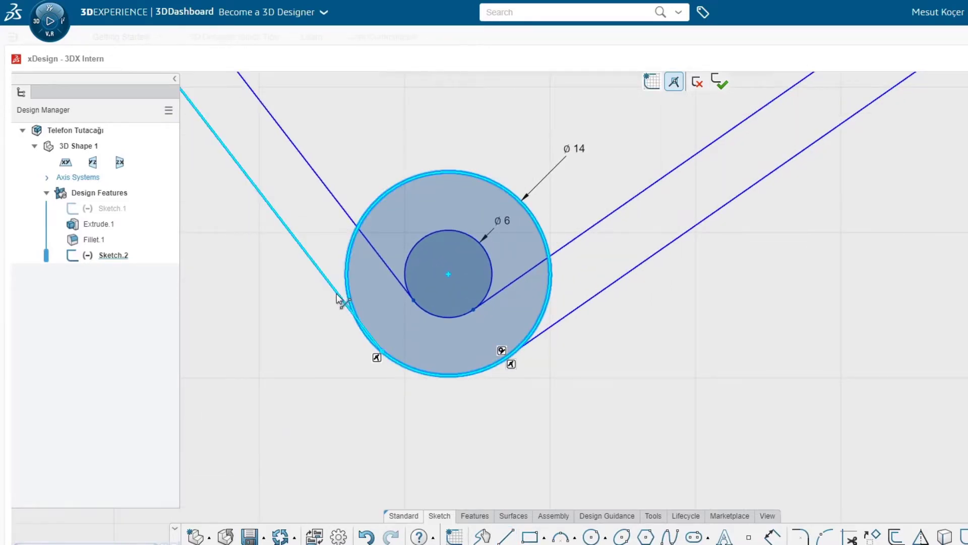
{"action": "left_click", "coordinate": [368, 247]}
{"action": "key", "text": "Escape"}
{"action": "left_click", "coordinate": [393, 272]}
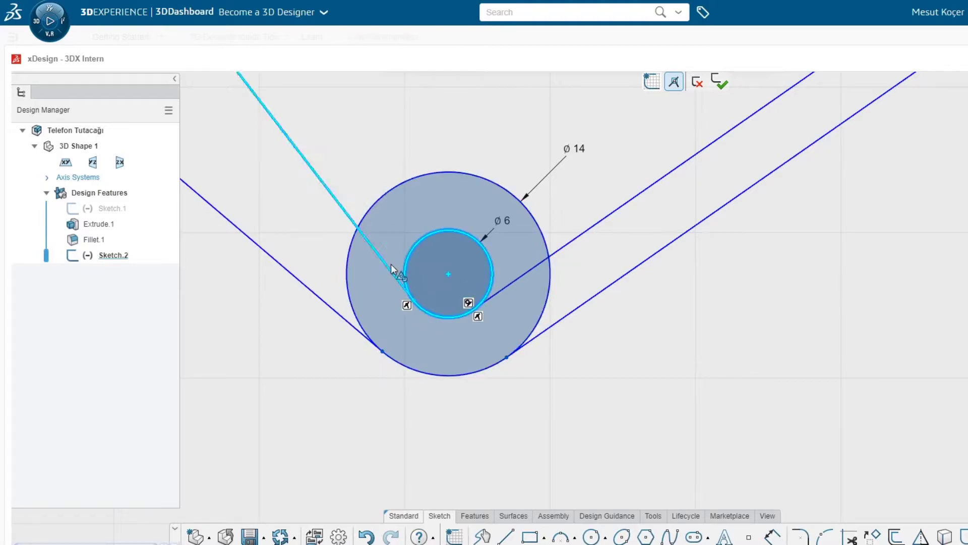
{"action": "left_click", "coordinate": [347, 319]}
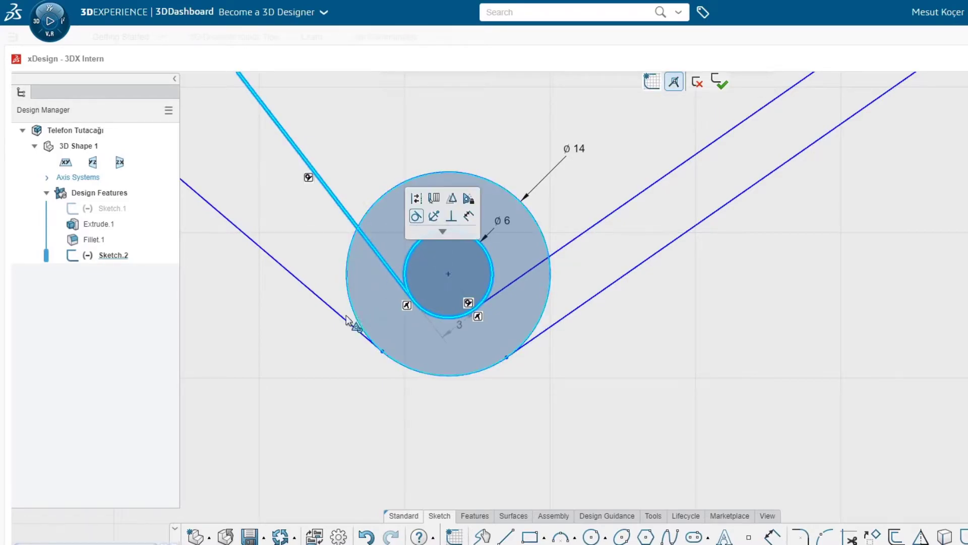
{"action": "left_click", "coordinate": [318, 307]}
Make the two new lines parallel to each other.
{"action": "left_click", "coordinate": [347, 214]}
{"action": "left_click", "coordinate": [305, 289]}
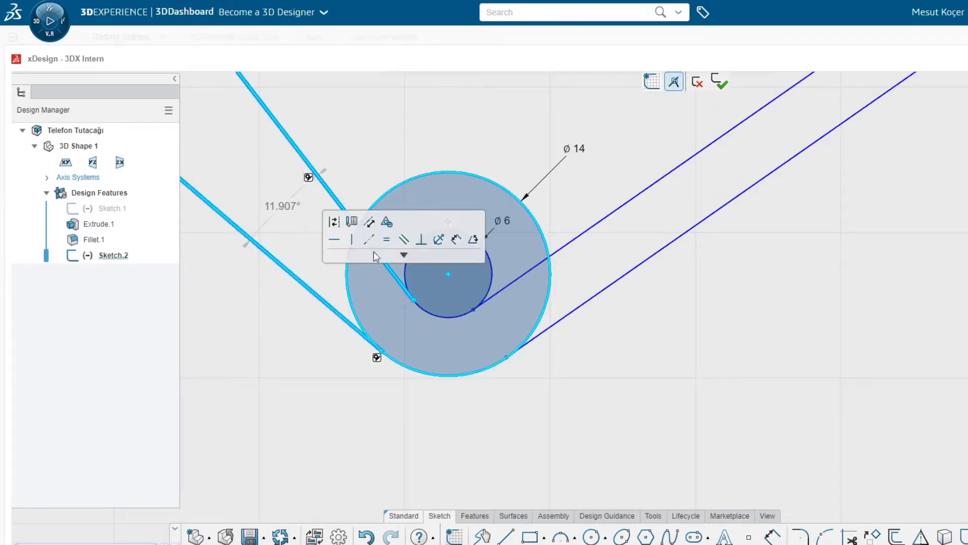
{"action": "left_click", "coordinate": [404, 240]}
{"action": "left_click", "coordinate": [353, 156]}
{"action": "scroll", "coordinate": [359, 207], "scroll_direction": "down", "scroll_amount": 1}
{"action": "scroll", "coordinate": [359, 207], "scroll_direction": "down", "scroll_amount": 1}
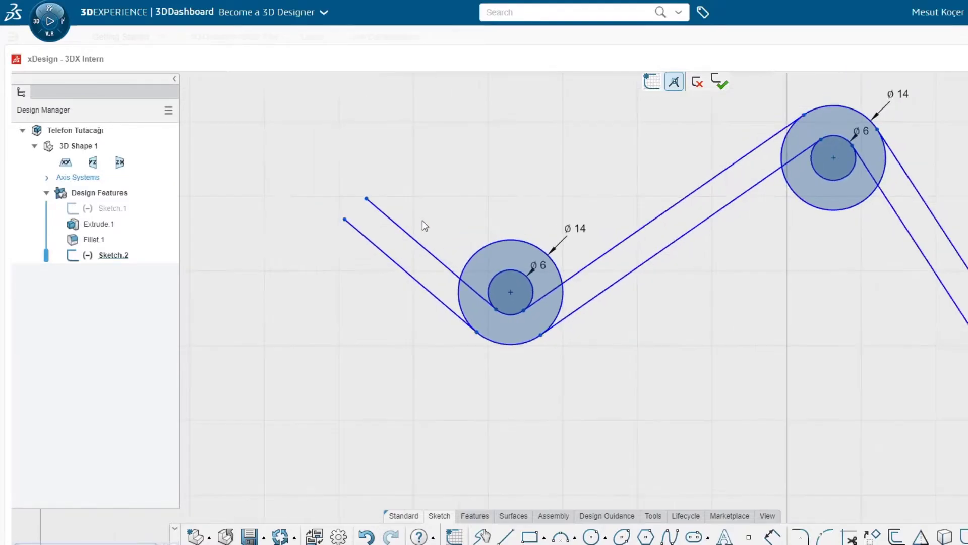
Close the lines' free ends with a short vertical segment made coincident to the outer line.
{"action": "left_click_drag", "start_coordinate": [347, 217], "coordinate": [384, 252]}
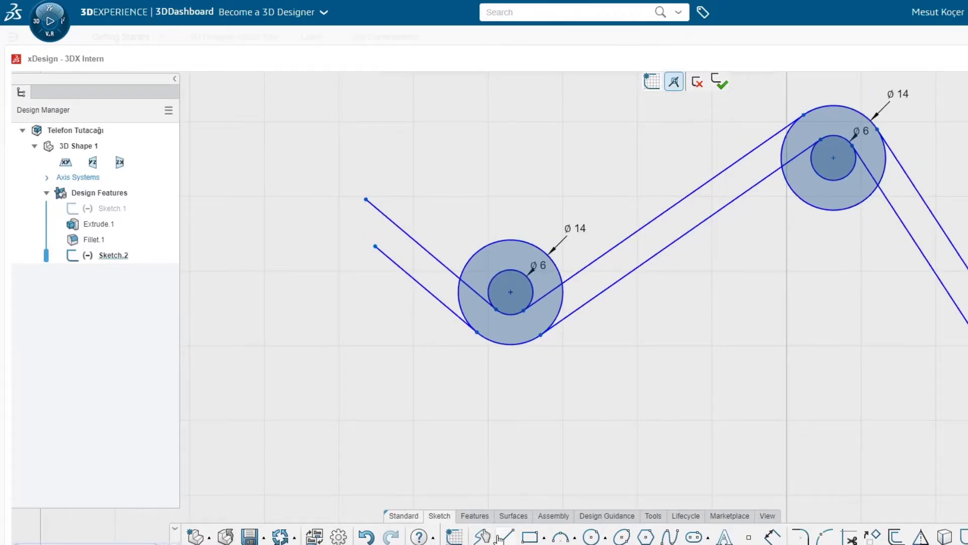
{"action": "left_click", "coordinate": [367, 199]}
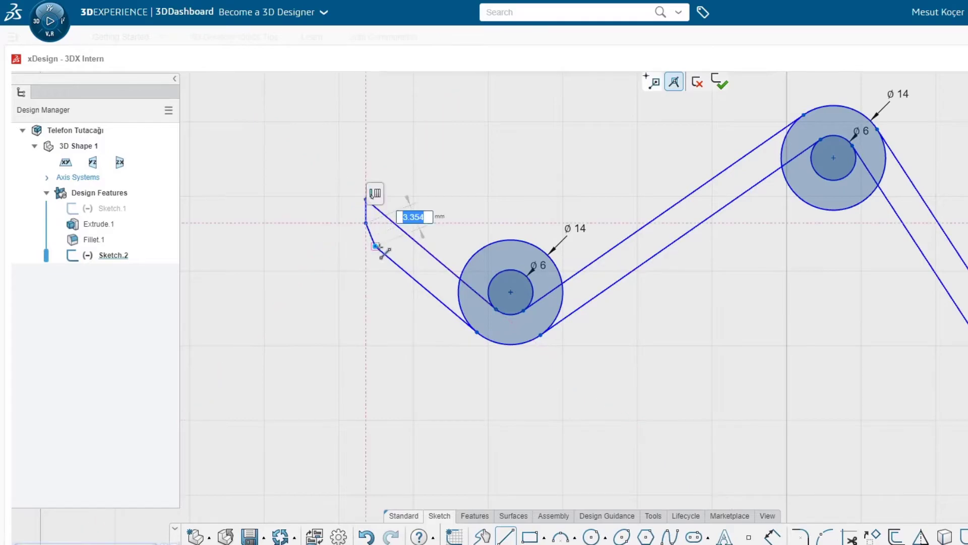
{"action": "double_click", "coordinate": [366, 222]}
{"action": "left_click", "coordinate": [375, 246]}
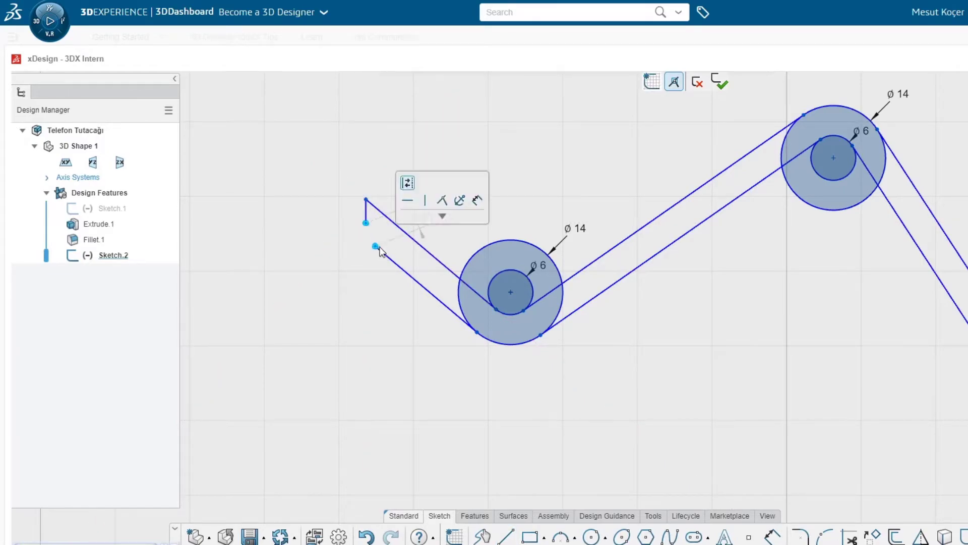
{"action": "left_click", "coordinate": [451, 202]}
{"action": "scroll", "coordinate": [652, 280], "scroll_direction": "down", "scroll_amount": 2}
{"action": "scroll", "coordinate": [652, 280], "scroll_direction": "down", "scroll_amount": 1}
{"action": "scroll", "coordinate": [756, 353], "scroll_direction": "down", "scroll_amount": 1}
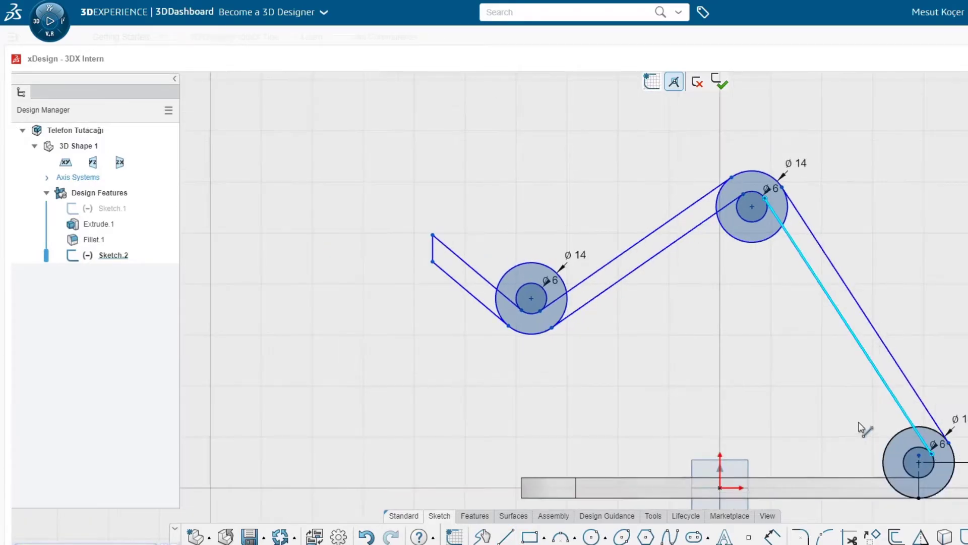
{"action": "scroll", "coordinate": [863, 428], "scroll_direction": "up", "scroll_amount": 1}
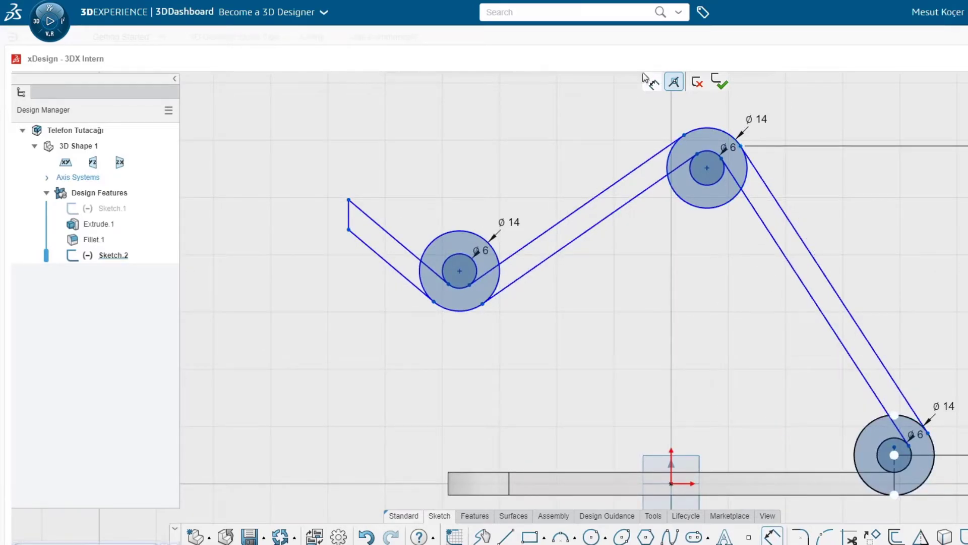
Add 60° angle dimensions between the arm and base and between the arm lines.
{"action": "left_click", "coordinate": [890, 373]}
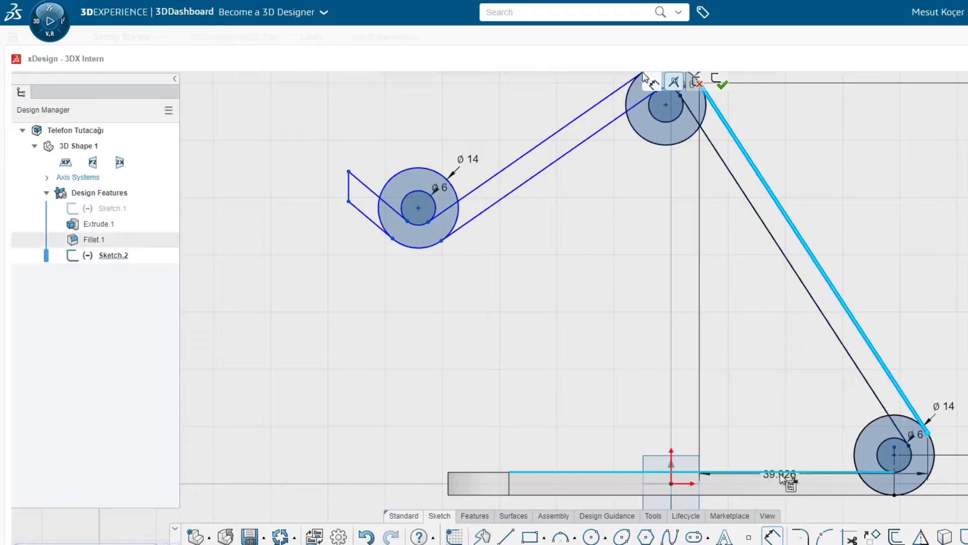
{"action": "double_click", "coordinate": [786, 456]}
{"action": "type", "text": "60"}
{"action": "key", "text": "Return"}
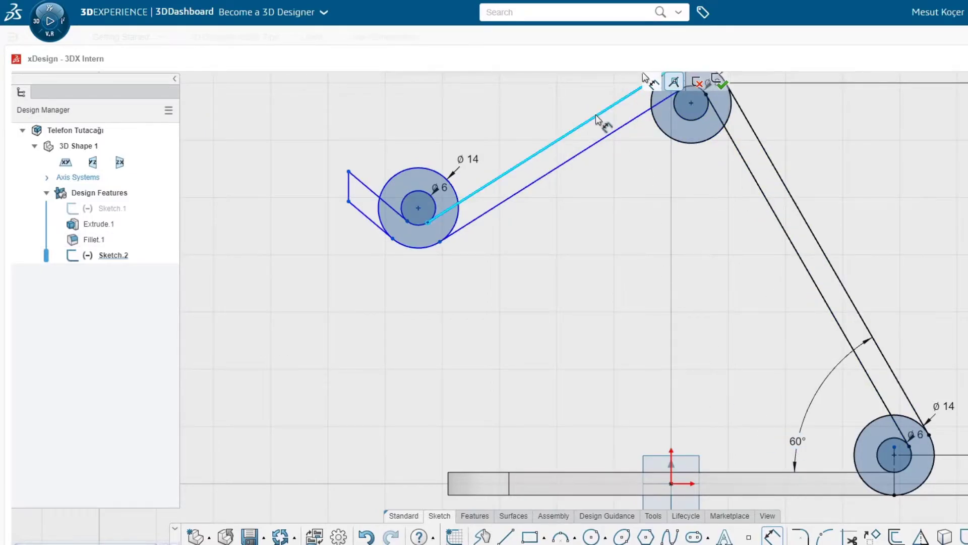
{"action": "left_click", "coordinate": [595, 113]}
{"action": "left_click", "coordinate": [759, 184]}
{"action": "left_click", "coordinate": [683, 233]}
{"action": "type", "text": "60"}
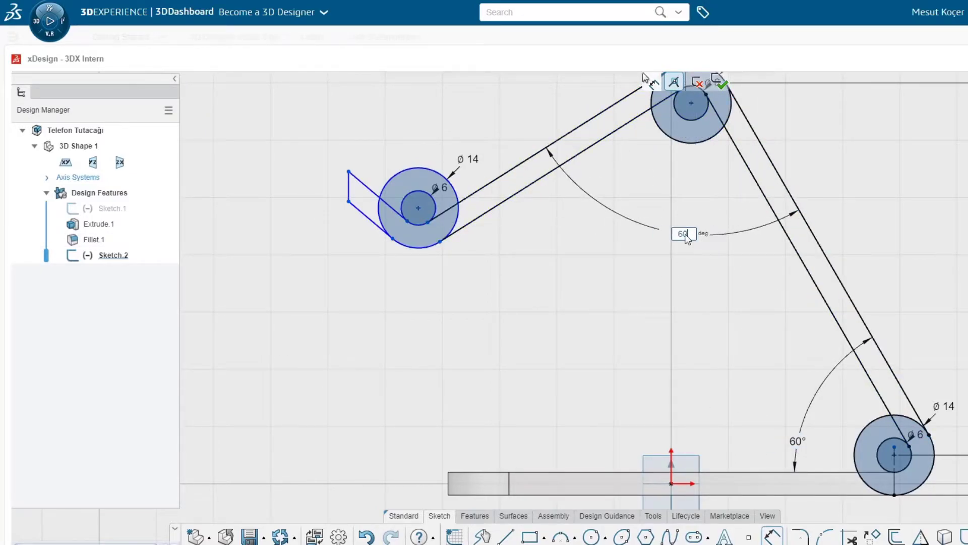
{"action": "key", "text": "Return"}
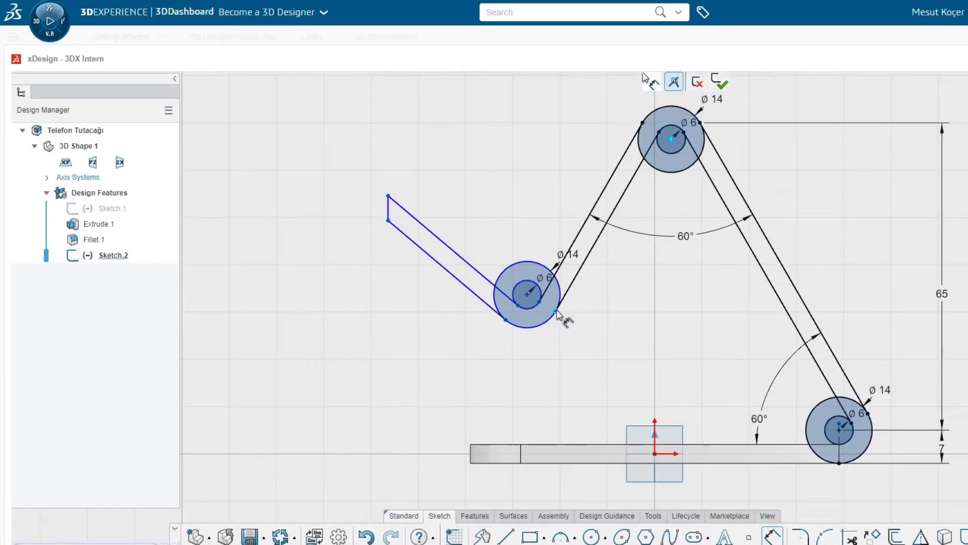
Add a vertical dimension of 4 to the top circle centre and set the hook height to 10.
{"action": "left_click", "coordinate": [555, 311]}
{"action": "type", "text": "40"}
{"action": "key", "text": "Return"}
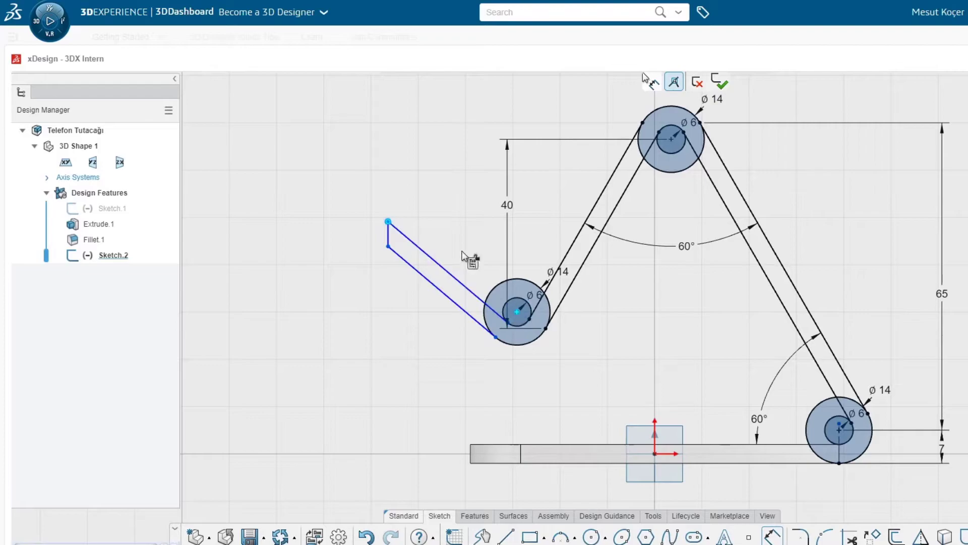
{"action": "left_click", "coordinate": [379, 218]}
{"action": "left_click", "coordinate": [260, 254]}
{"action": "type", "text": "10"}
{"action": "key", "text": "Return"}
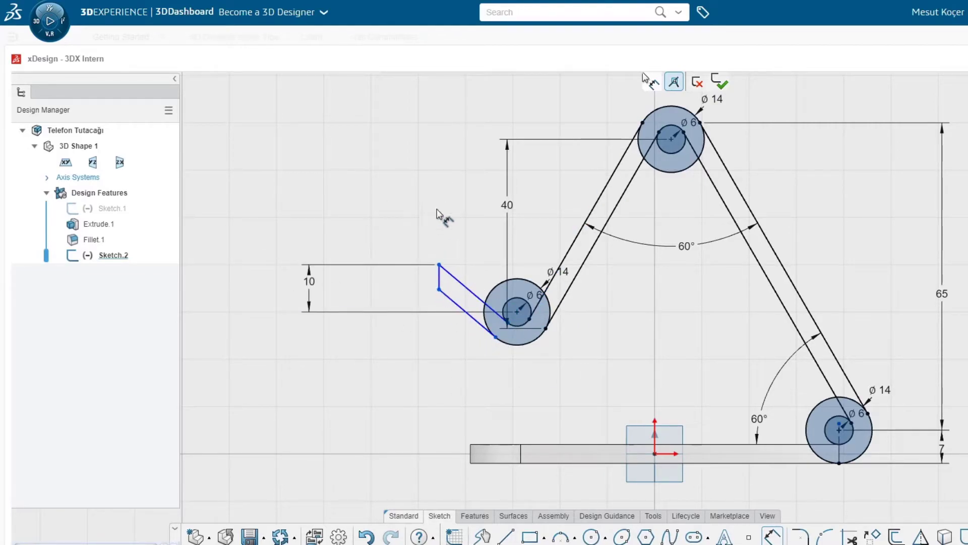
Move the hook's vertical line right and give the hook sides a 60° angle.
{"action": "scroll", "coordinate": [431, 196], "scroll_direction": "up", "scroll_amount": 1}
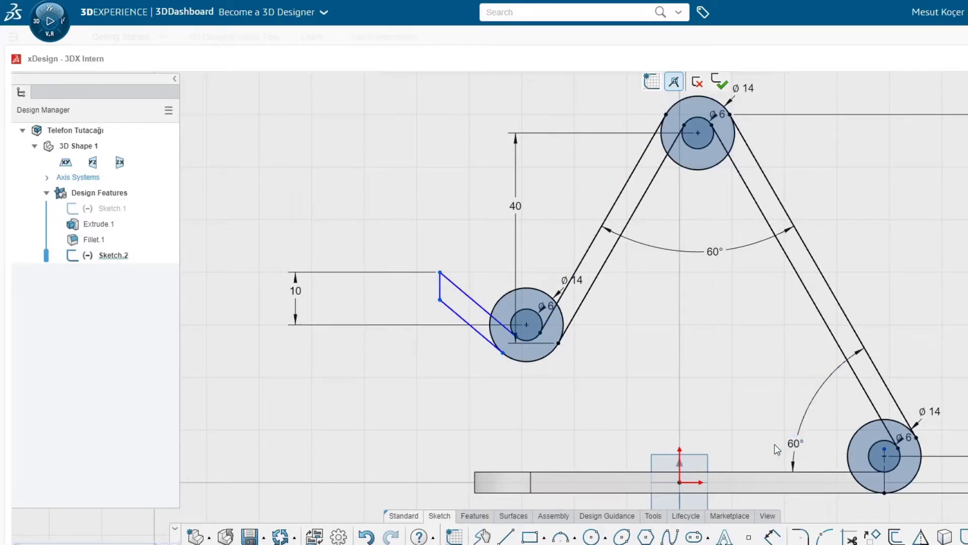
{"action": "scroll", "coordinate": [513, 331], "scroll_direction": "up", "scroll_amount": 3}
{"action": "left_click_drag", "start_coordinate": [413, 280], "coordinate": [442, 270]}
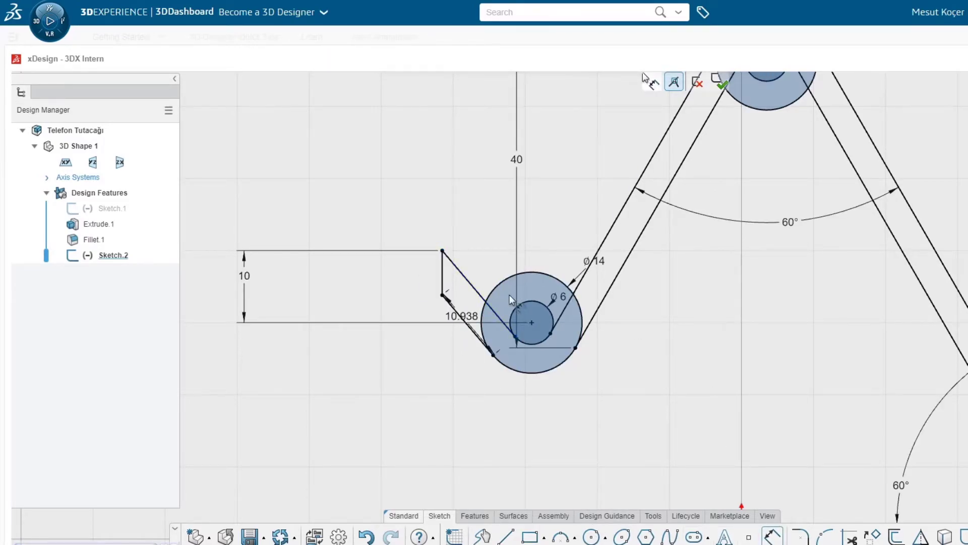
{"action": "left_click", "coordinate": [602, 300]}
{"action": "left_click", "coordinate": [548, 219]}
{"action": "type", "text": "60"}
{"action": "key", "text": "Return"}
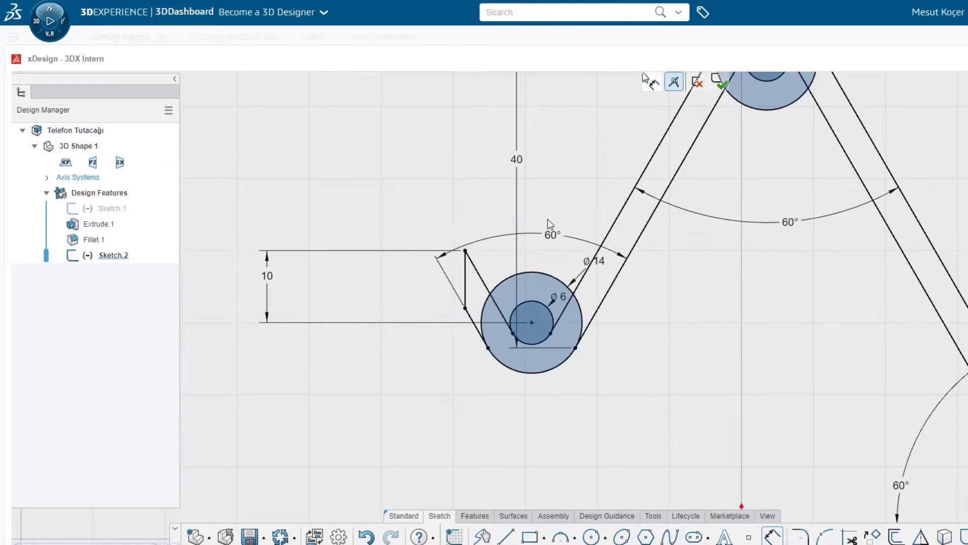
Zoom to the bottom-right circle and draw a short vertical line up from its bottom point.
{"action": "scroll", "coordinate": [731, 406], "scroll_direction": "down", "scroll_amount": 2}
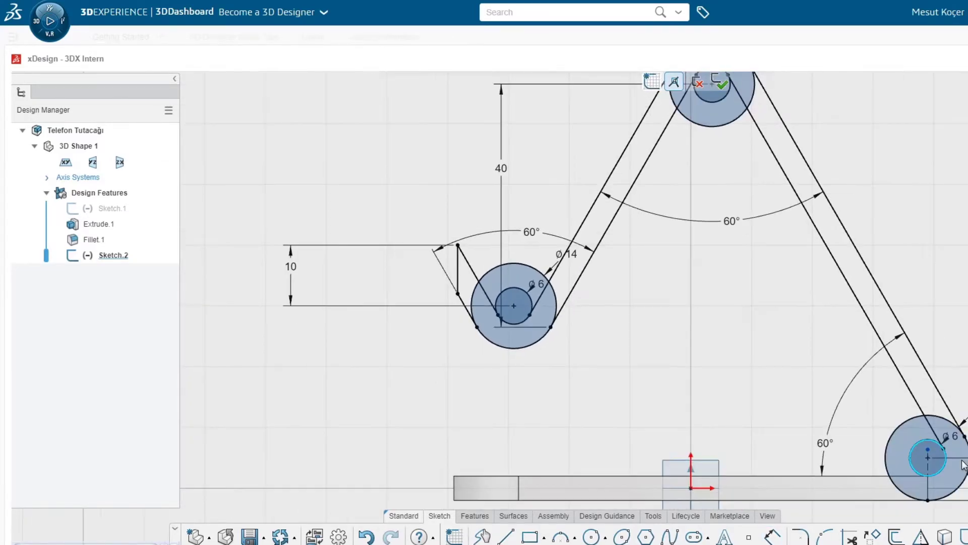
{"action": "scroll", "coordinate": [847, 438], "scroll_direction": "down", "scroll_amount": 2}
{"action": "scroll", "coordinate": [876, 438], "scroll_direction": "up", "scroll_amount": 1}
{"action": "scroll", "coordinate": [873, 437], "scroll_direction": "up", "scroll_amount": 1}
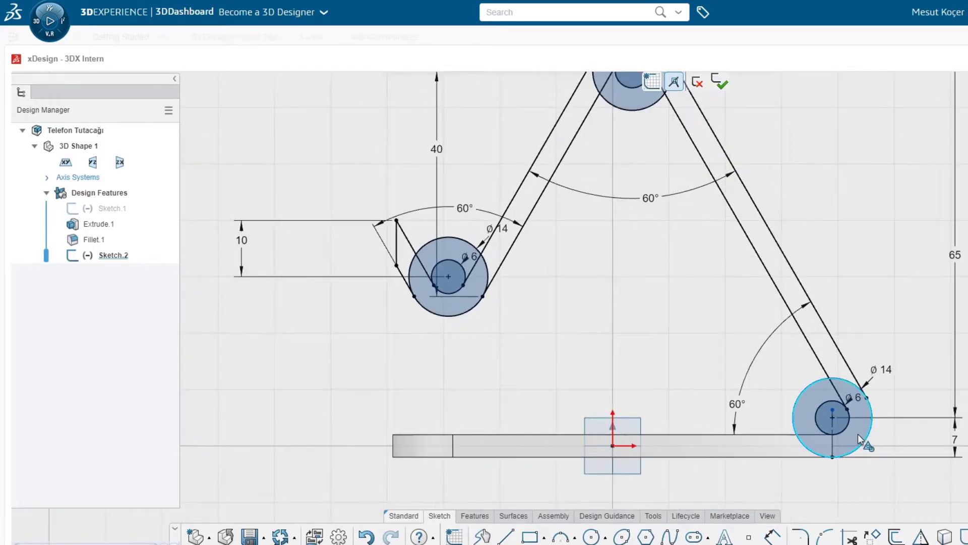
{"action": "scroll", "coordinate": [862, 439], "scroll_direction": "up", "scroll_amount": 1}
{"action": "scroll", "coordinate": [850, 434], "scroll_direction": "up", "scroll_amount": 1}
{"action": "scroll", "coordinate": [819, 464], "scroll_direction": "up", "scroll_amount": 1}
{"action": "scroll", "coordinate": [818, 464], "scroll_direction": "up", "scroll_amount": 1}
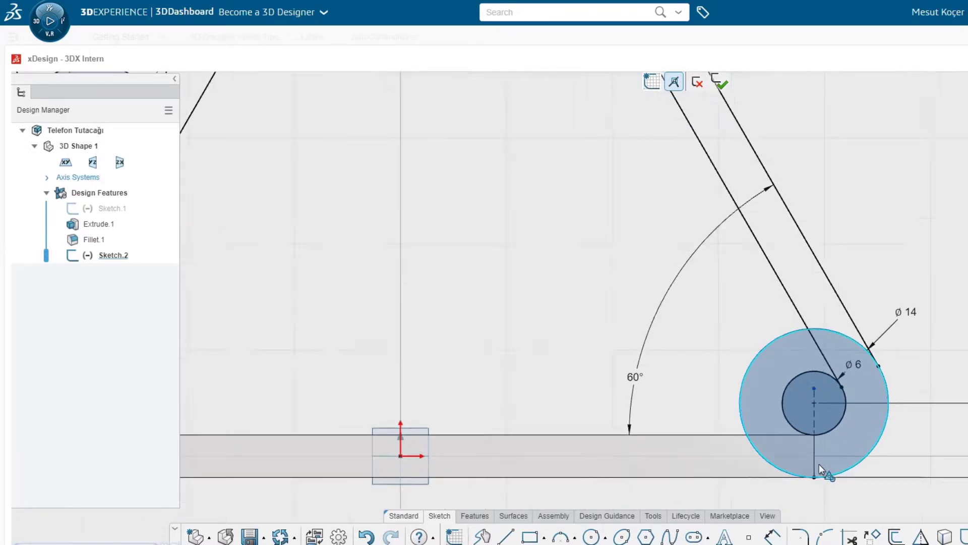
{"action": "scroll", "coordinate": [818, 464], "scroll_direction": "up", "scroll_amount": 1}
{"action": "scroll", "coordinate": [821, 485], "scroll_direction": "up", "scroll_amount": 1}
{"action": "left_click", "coordinate": [806, 354]}
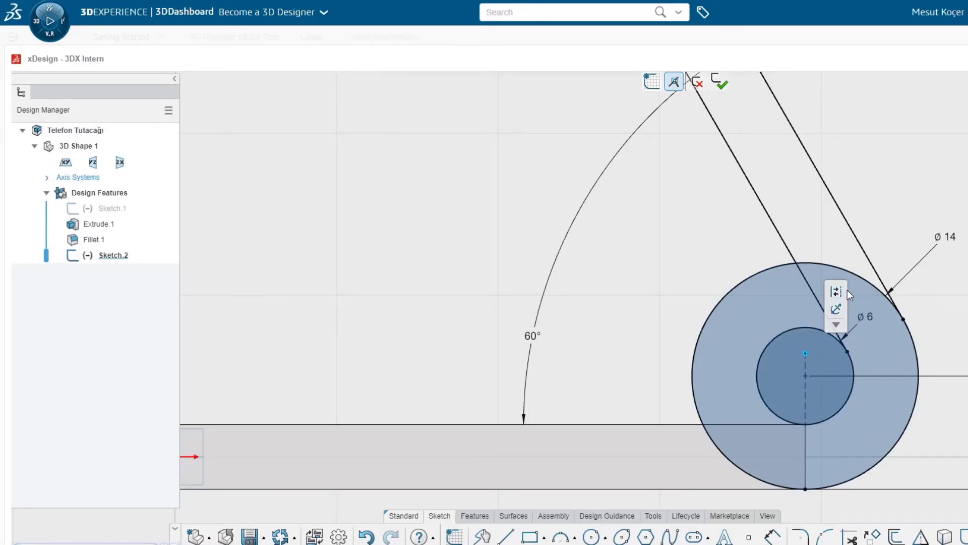
{"action": "left_click", "coordinate": [807, 366]}
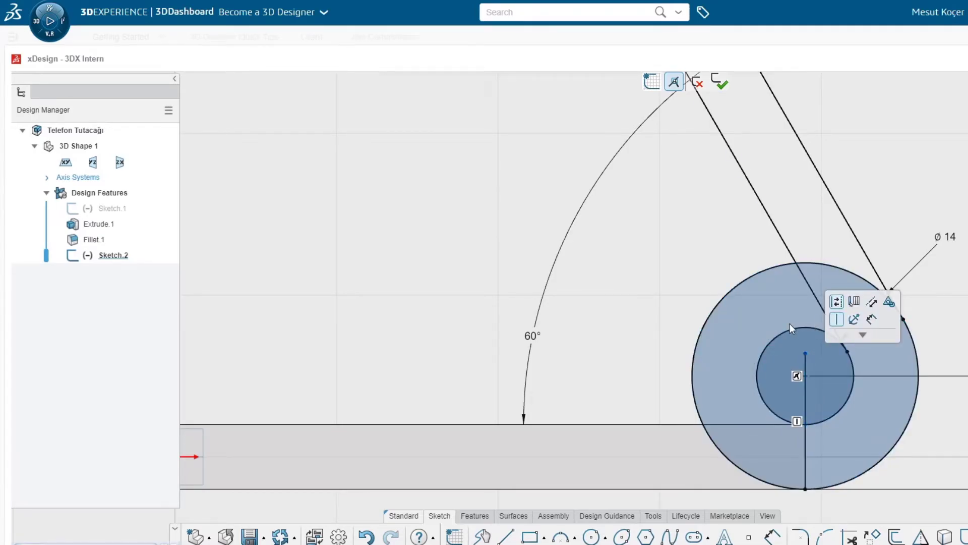
Extend the vertical line and trim the bottom-right circle arcs and the stray bottom horizontal line.
{"action": "left_click_drag", "start_coordinate": [806, 353], "coordinate": [806, 425]}
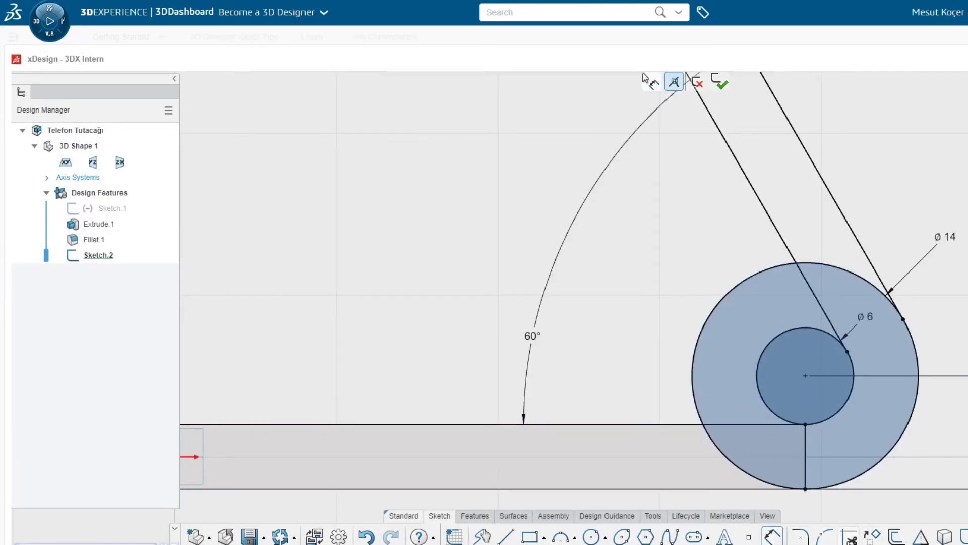
{"action": "left_click", "coordinate": [782, 331]}
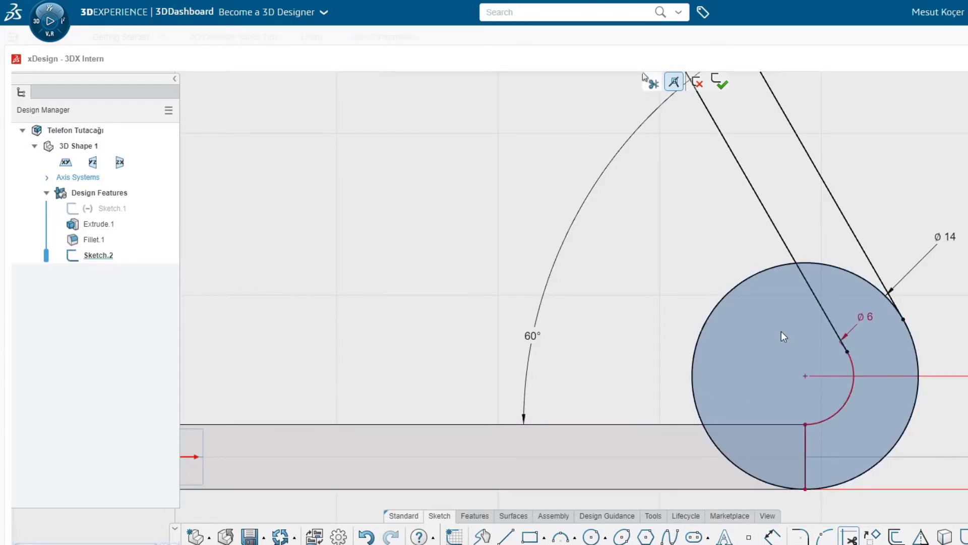
{"action": "left_click", "coordinate": [712, 310]}
{"action": "left_click", "coordinate": [839, 409]}
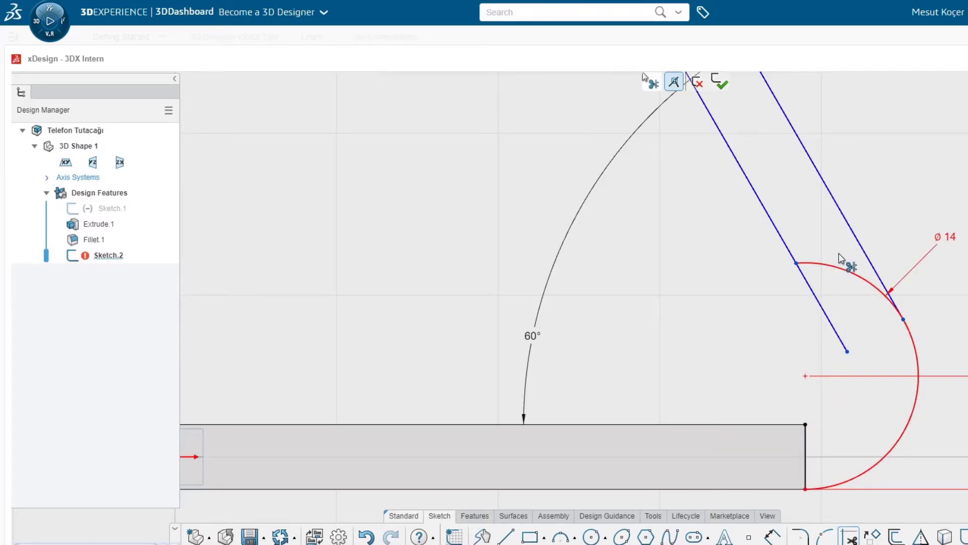
{"action": "scroll", "coordinate": [932, 422], "scroll_direction": "down", "scroll_amount": 1}
{"action": "scroll", "coordinate": [931, 422], "scroll_direction": "down", "scroll_amount": 1}
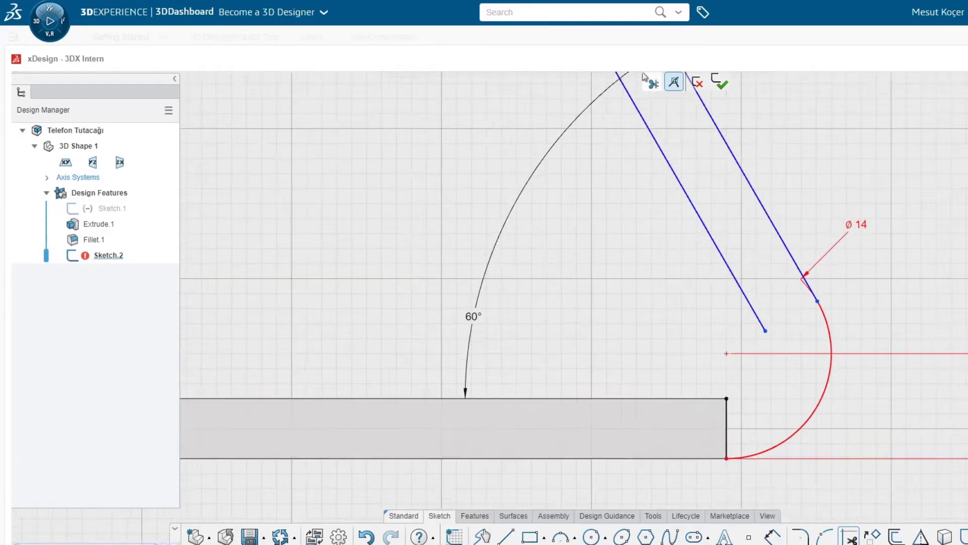
{"action": "scroll", "coordinate": [931, 423], "scroll_direction": "down", "scroll_amount": 1}
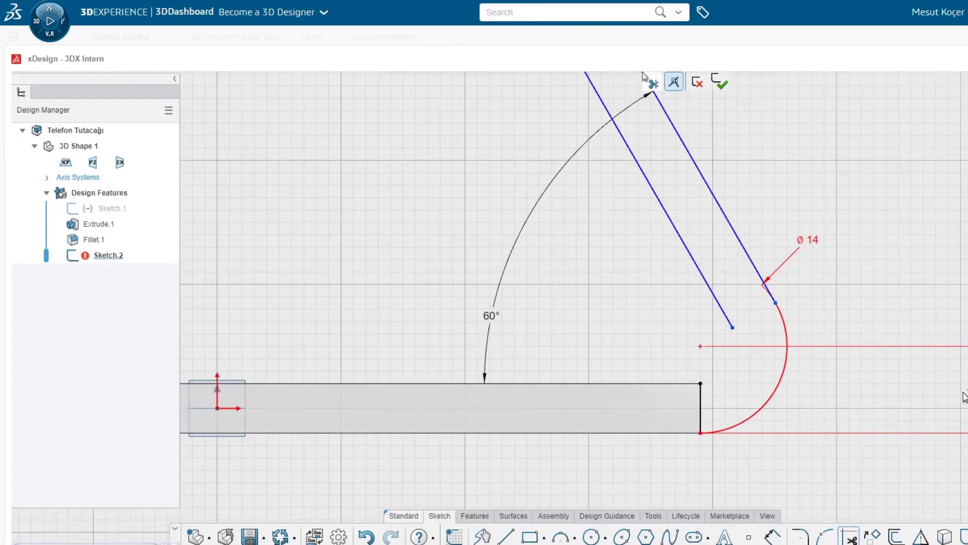
{"action": "left_click", "coordinate": [777, 432]}
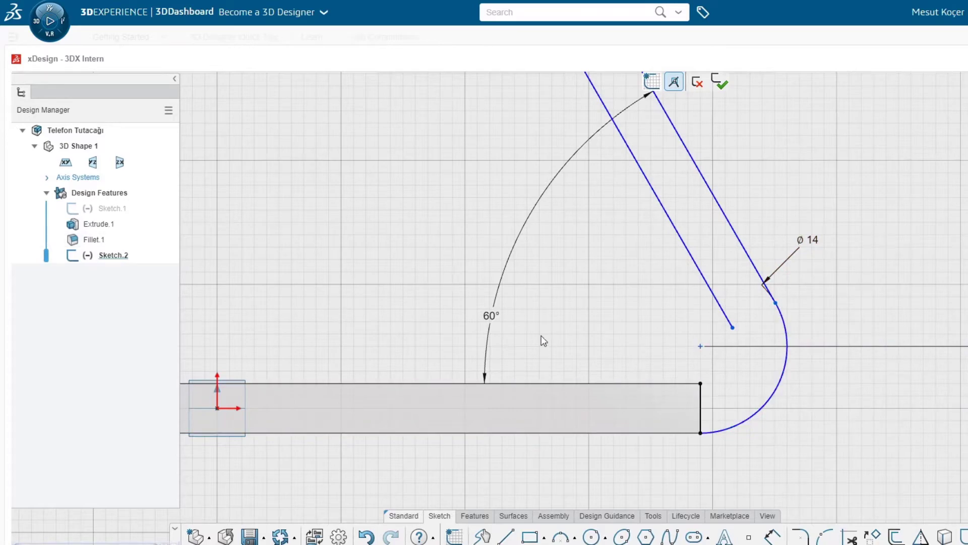
Draw the base's inner edge joined to the inner arm line with a 3 mm tangent arc.
{"action": "left_click", "coordinate": [700, 383]}
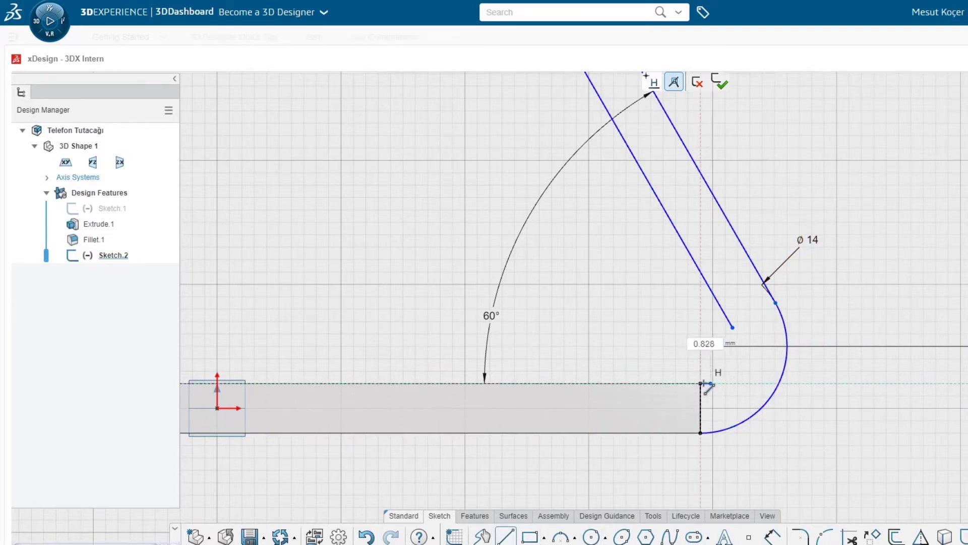
{"action": "left_click", "coordinate": [733, 328]}
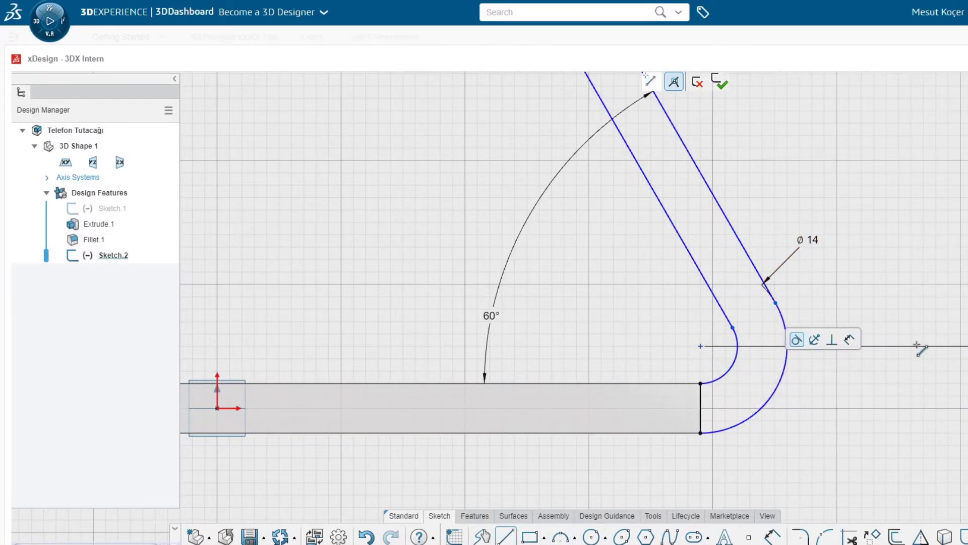
{"action": "scroll", "coordinate": [576, 312], "scroll_direction": "down", "scroll_amount": 1}
{"action": "scroll", "coordinate": [576, 312], "scroll_direction": "down", "scroll_amount": 1}
{"action": "scroll", "coordinate": [577, 312], "scroll_direction": "down", "scroll_amount": 1}
{"action": "scroll", "coordinate": [283, 181], "scroll_direction": "down", "scroll_amount": 2}
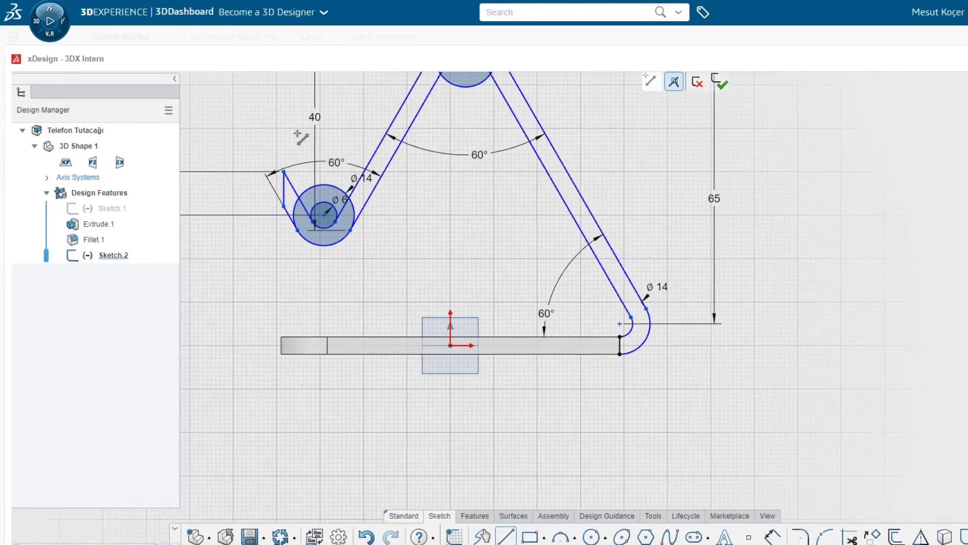
{"action": "scroll", "coordinate": [353, 166], "scroll_direction": "up", "scroll_amount": 1}
{"action": "scroll", "coordinate": [436, 157], "scroll_direction": "down", "scroll_amount": 1}
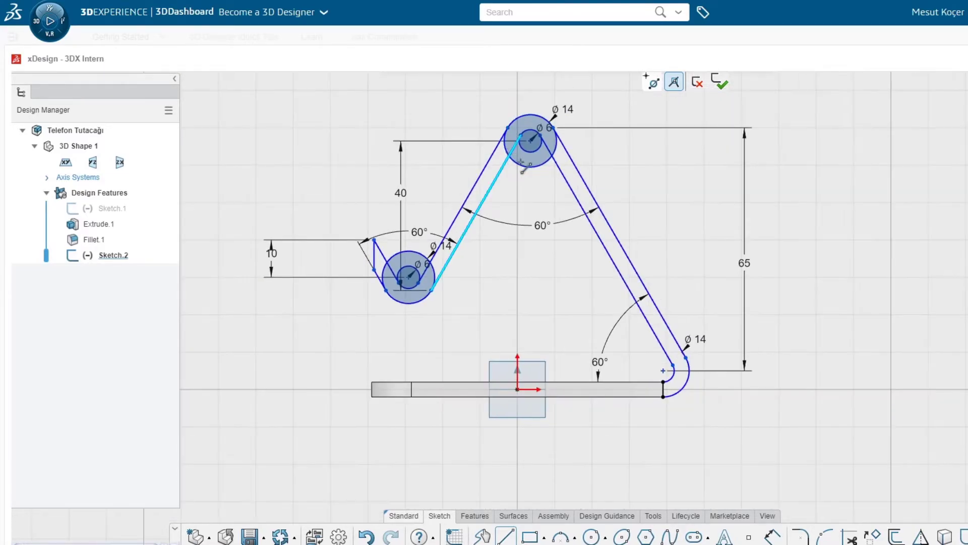
{"action": "scroll", "coordinate": [524, 126], "scroll_direction": "up", "scroll_amount": 1}
{"action": "scroll", "coordinate": [529, 126], "scroll_direction": "up", "scroll_amount": 1}
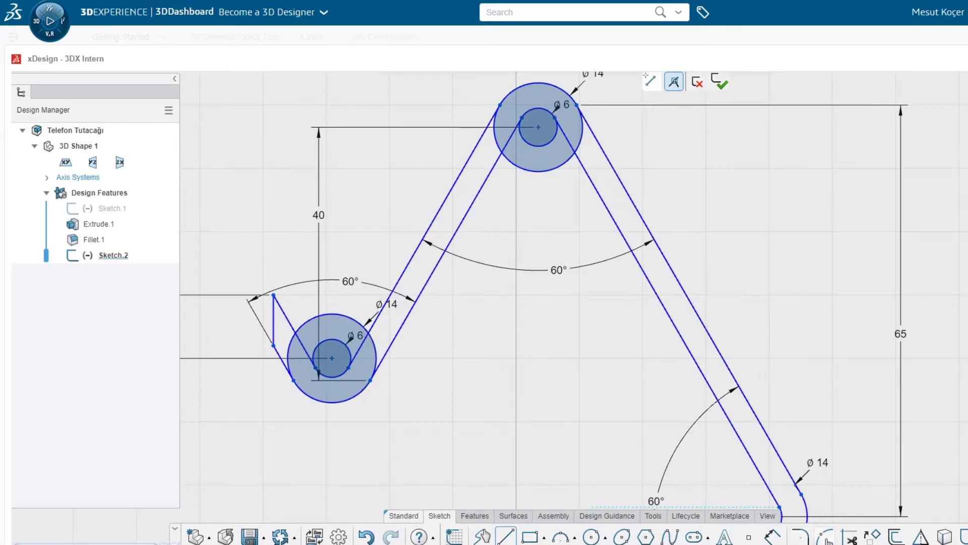
Trim the leftover arcs of the top and lower-left circles into rounded bends.
{"action": "left_click", "coordinate": [579, 135]}
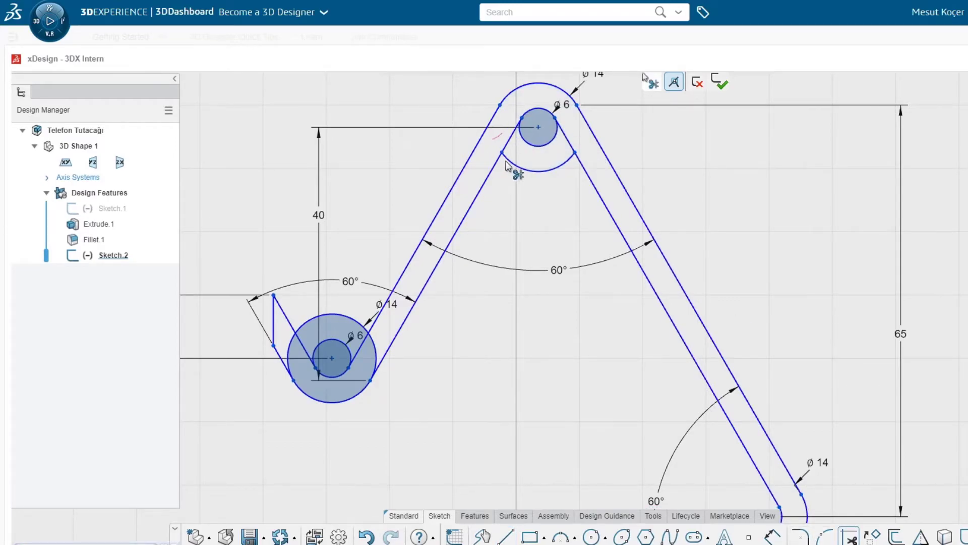
{"action": "left_click", "coordinate": [544, 146]}
{"action": "scroll", "coordinate": [363, 300], "scroll_direction": "up", "scroll_amount": 1}
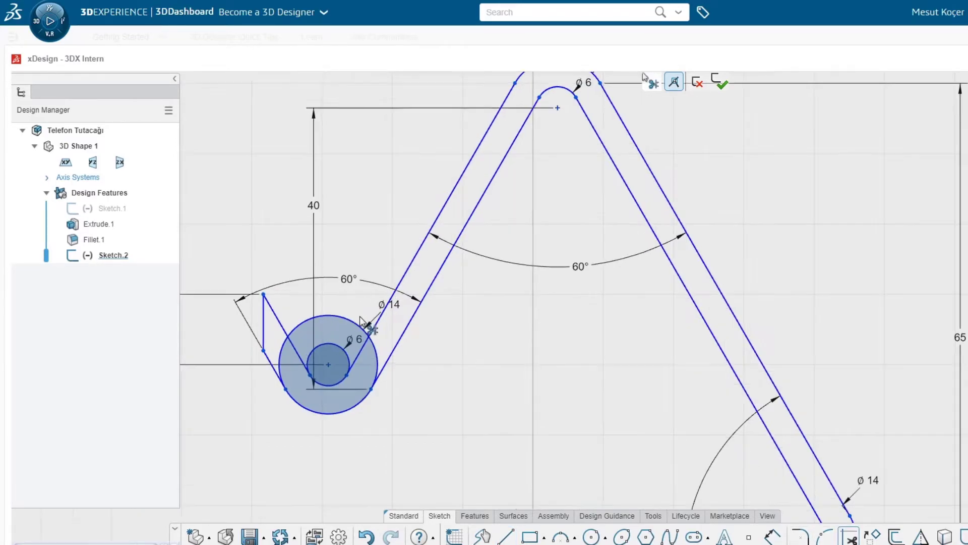
{"action": "left_click", "coordinate": [340, 317]}
{"action": "left_click", "coordinate": [335, 344]}
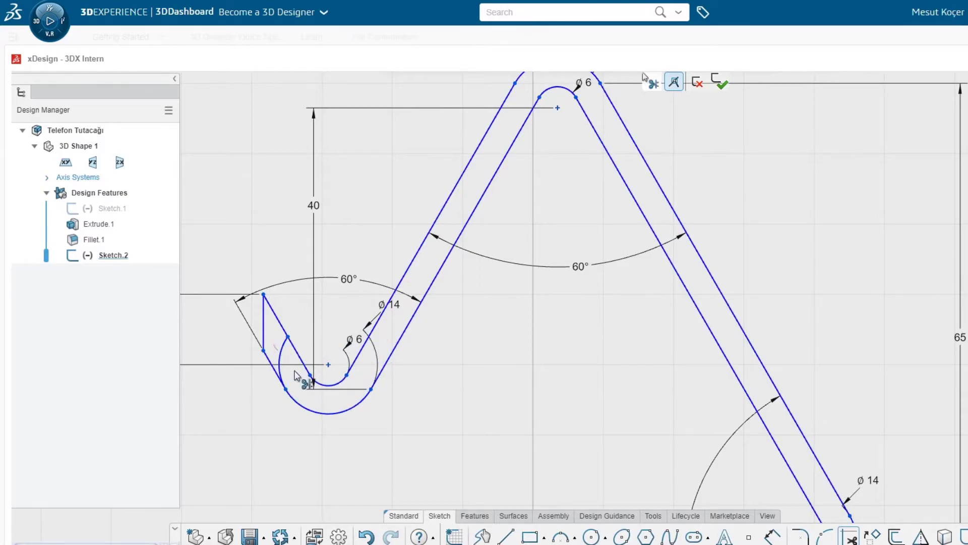
{"action": "left_click", "coordinate": [296, 374]}
{"action": "left_click", "coordinate": [474, 516]}
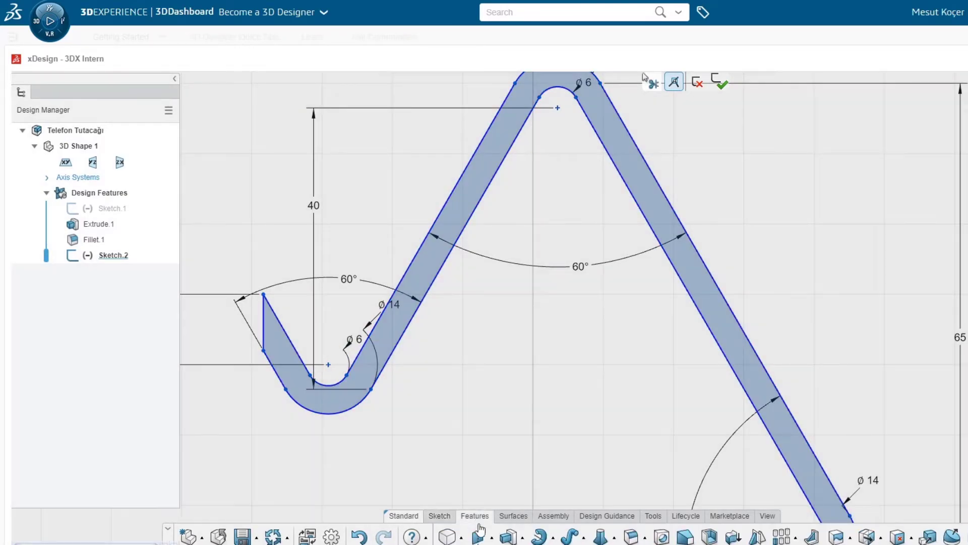
Extrude the zigzag arm profile 60 mm symmetrically about the sketch plane.
{"action": "left_click", "coordinate": [508, 536]}
{"action": "left_click", "coordinate": [296, 252]}
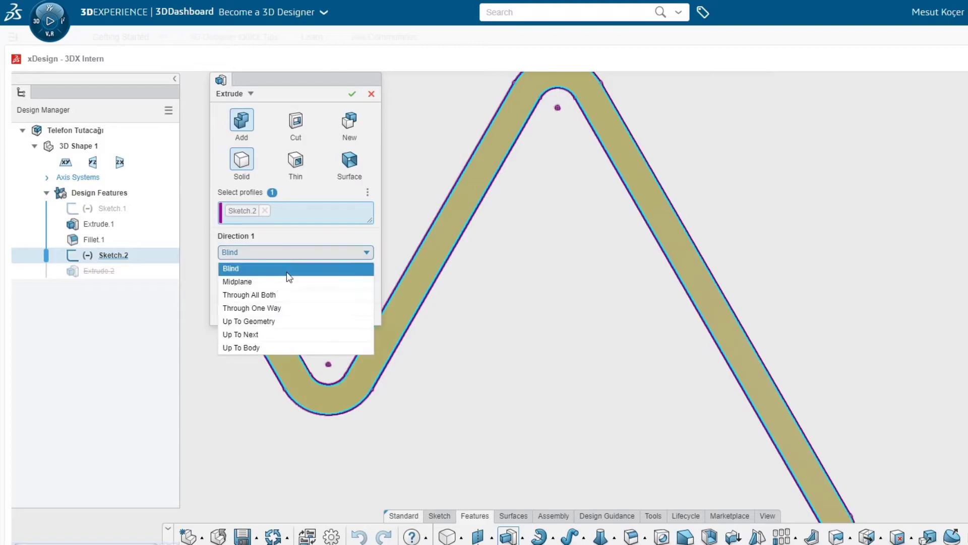
{"action": "left_click", "coordinate": [282, 281]}
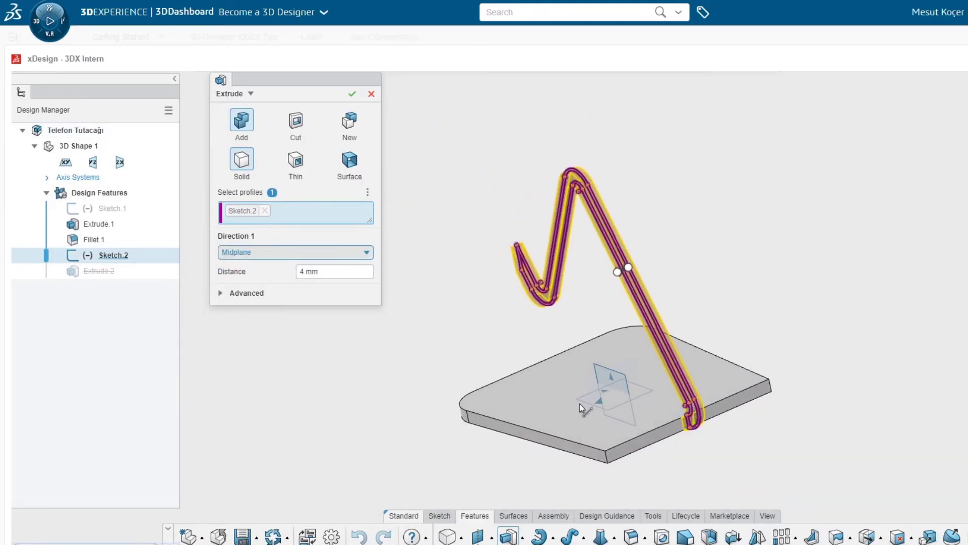
{"action": "left_click", "coordinate": [337, 272]}
{"action": "type", "text": "60"}
{"action": "key", "text": "Return"}
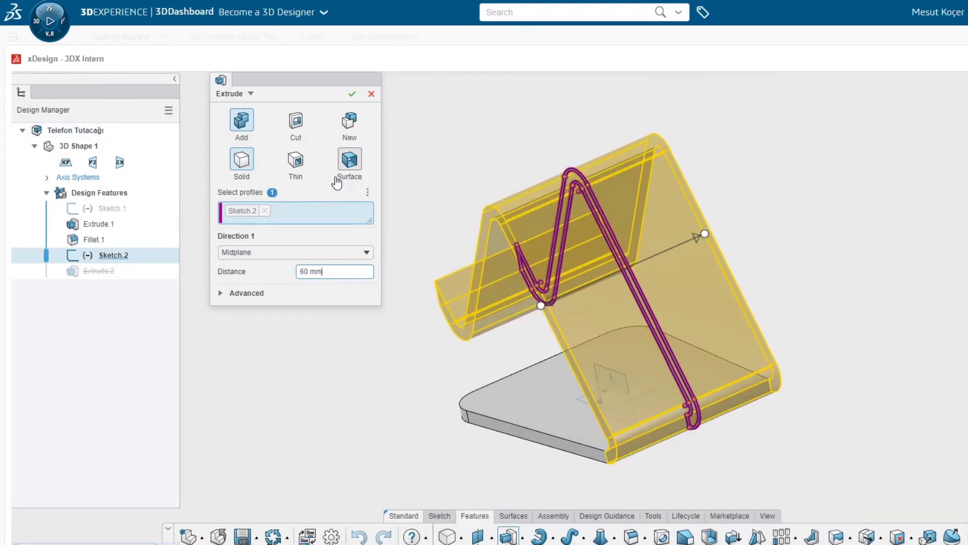
{"action": "left_click", "coordinate": [352, 93]}
{"action": "mouse_move", "coordinate": [586, 310]}
{"action": "middle_mouse_down"}
{"action": "mouse_move", "coordinate": [844, 308]}
{"action": "mouse_move", "coordinate": [373, 159]}
{"action": "middle_mouse_up"}
Add reference Plane.1 offset 20 mm from the xy plane.
{"action": "left_click", "coordinate": [477, 536]}
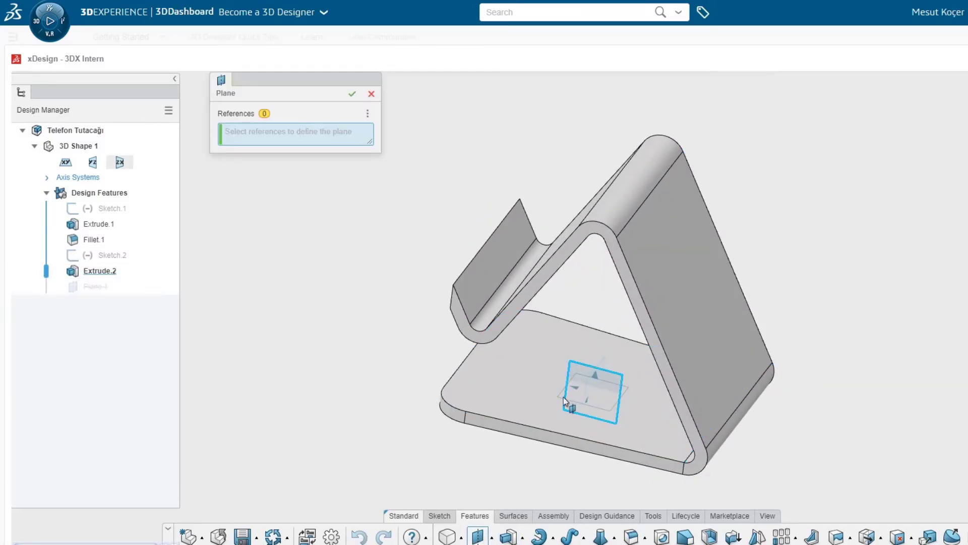
{"action": "left_click", "coordinate": [570, 393]}
{"action": "type", "text": "20"}
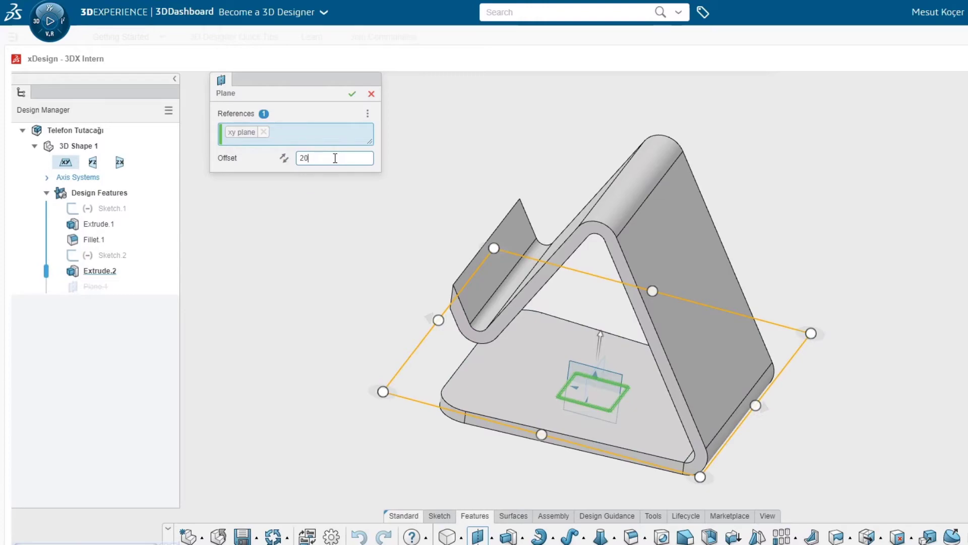
{"action": "key", "text": "Return"}
{"action": "middle_click_drag", "start_coordinate": [433, 224], "coordinate": [499, 164]}
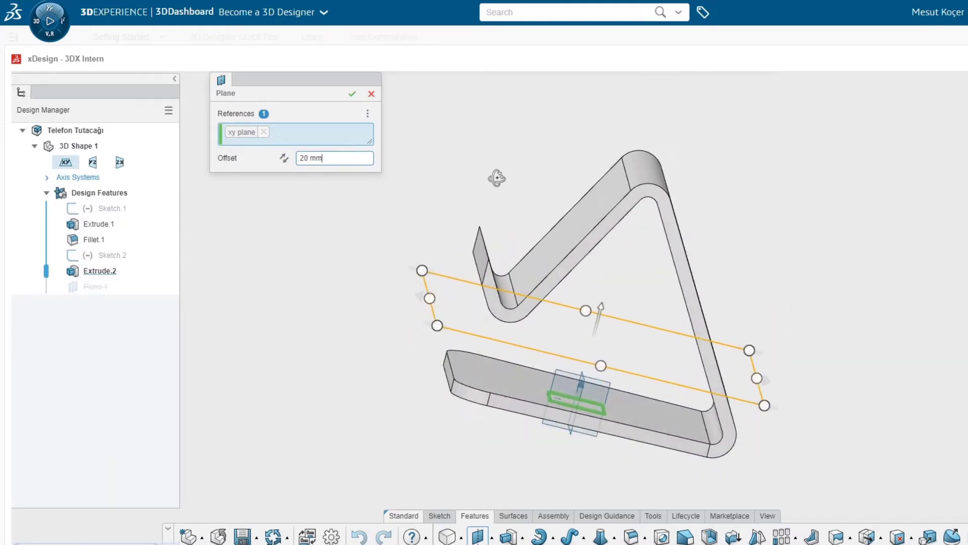
{"action": "left_click", "coordinate": [352, 94]}
{"action": "middle_click_drag", "start_coordinate": [454, 192], "coordinate": [180, 281]}
{"action": "left_click", "coordinate": [118, 286]}
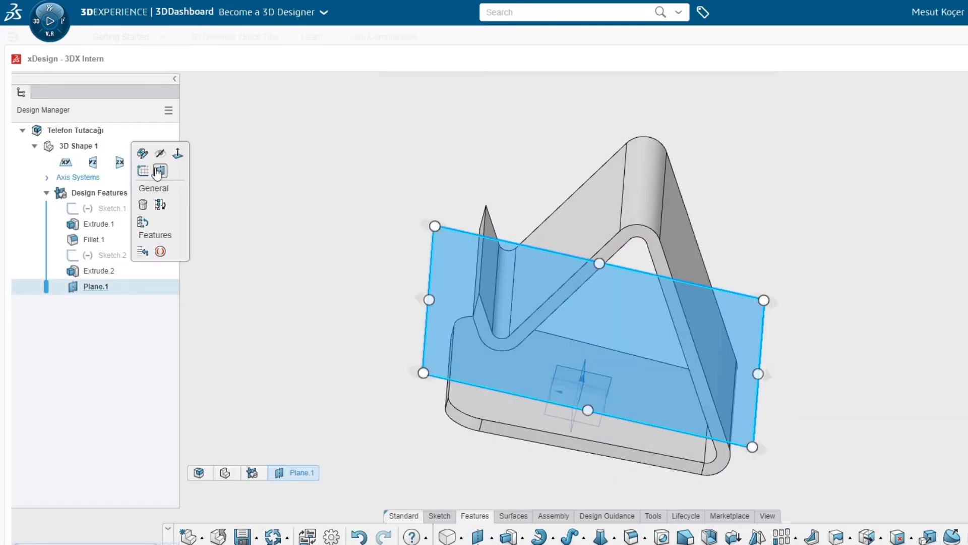
{"action": "left_click", "coordinate": [159, 171]}
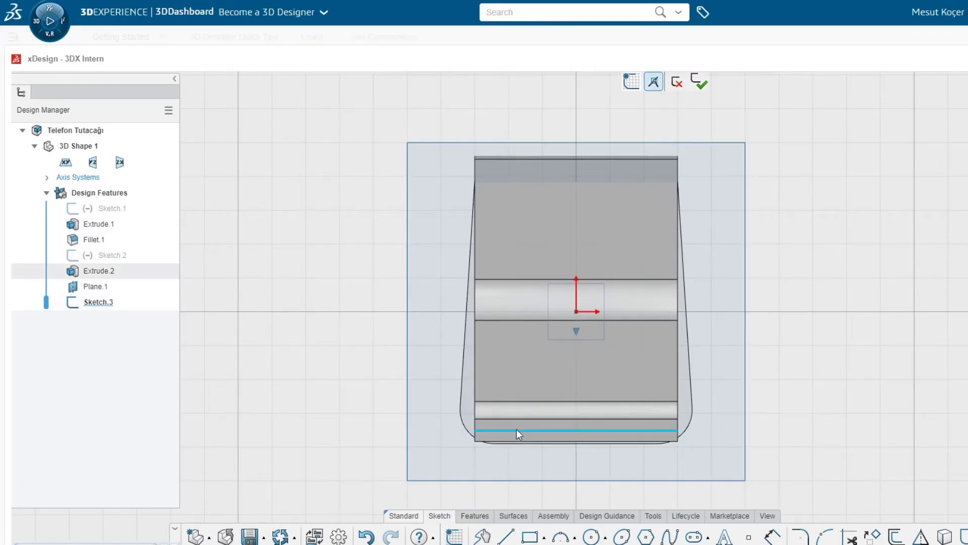
Draw a closed four-sided tapered slot outline with lines on Plane.1.
{"action": "left_click", "coordinate": [541, 161]}
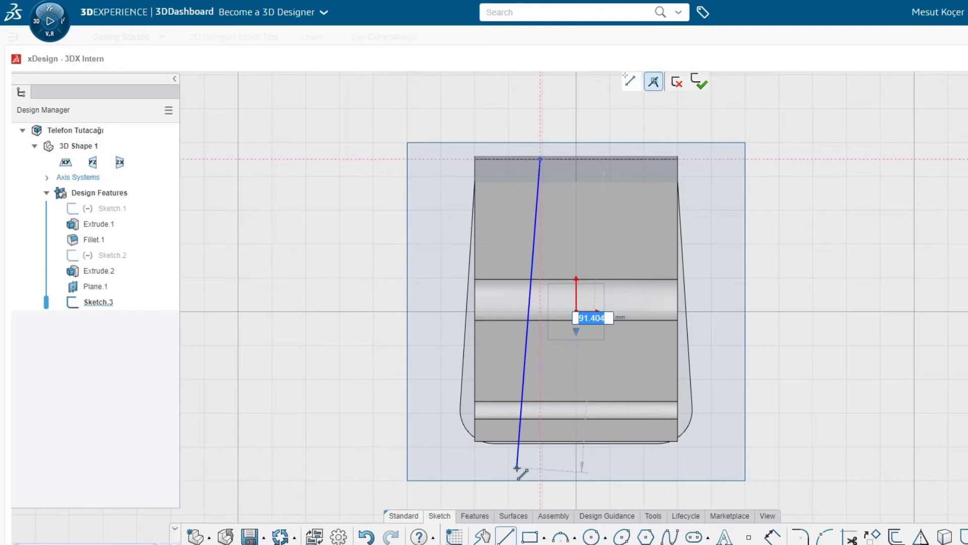
{"action": "left_click", "coordinate": [523, 442]}
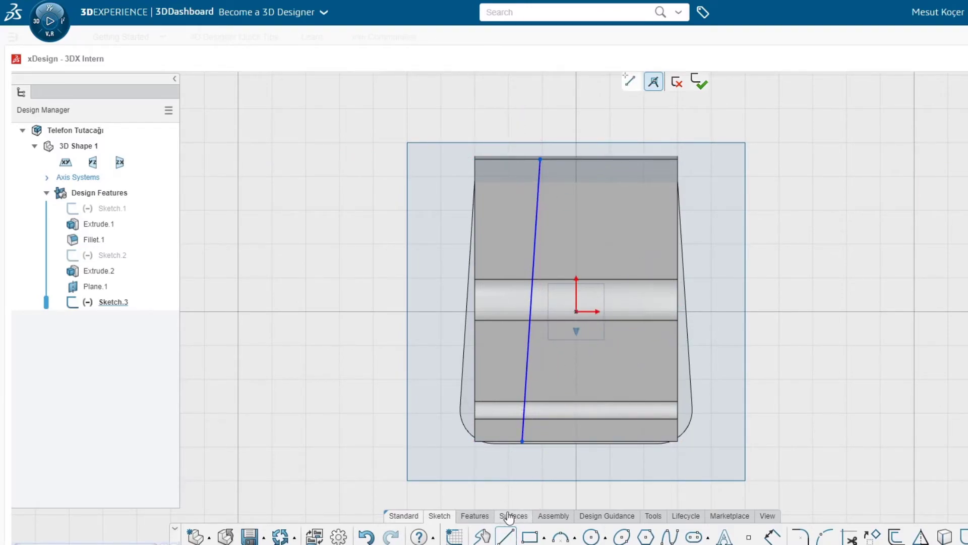
{"action": "left_click", "coordinate": [540, 159]}
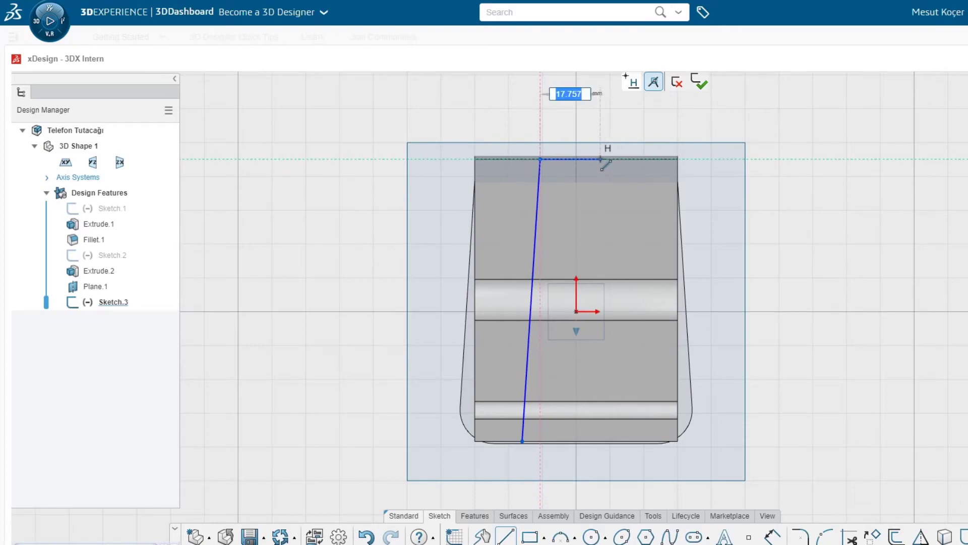
{"action": "left_click", "coordinate": [600, 160]}
{"action": "left_click", "coordinate": [619, 441]}
{"action": "left_click", "coordinate": [522, 441]}
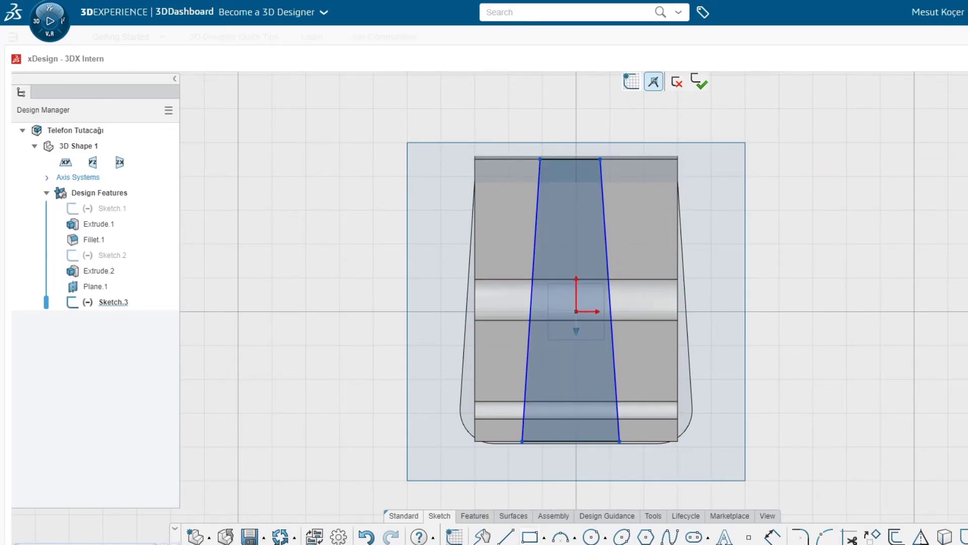
Dimension the slot's top corners 20 from each side edge.
{"action": "left_click", "coordinate": [600, 159]}
{"action": "left_click", "coordinate": [677, 158]}
{"action": "key", "text": "Return"}
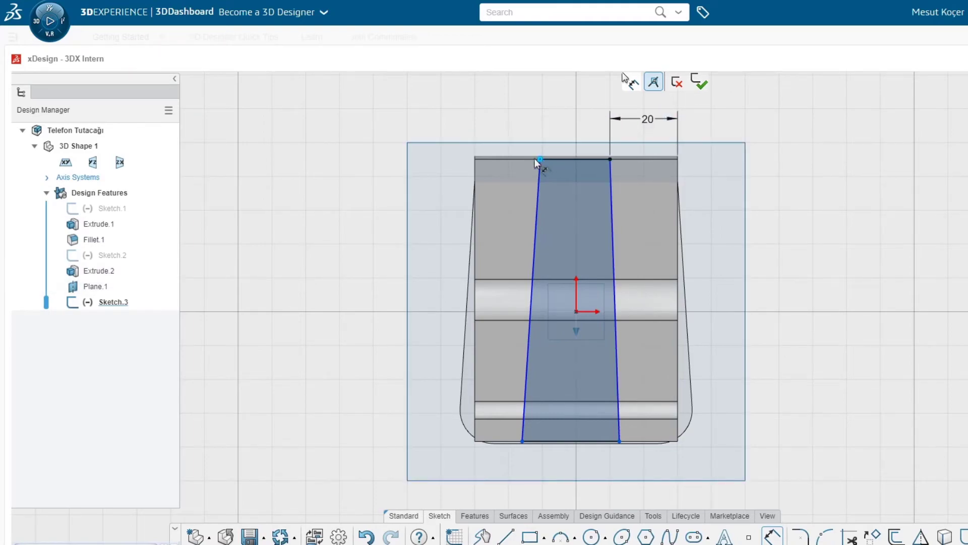
{"action": "left_click", "coordinate": [540, 159]}
{"action": "left_click", "coordinate": [475, 159]}
{"action": "type", "text": "20"}
{"action": "key", "text": "Return"}
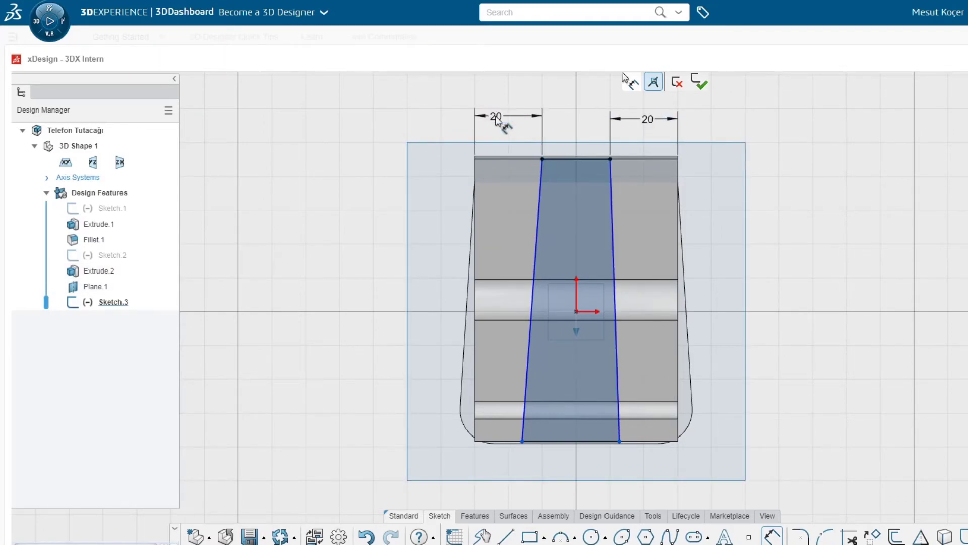
Dimension the slot's bottom corners 22 from each side edge.
{"action": "left_click", "coordinate": [619, 441]}
{"action": "left_click", "coordinate": [677, 441]}
{"action": "type", "text": "22"}
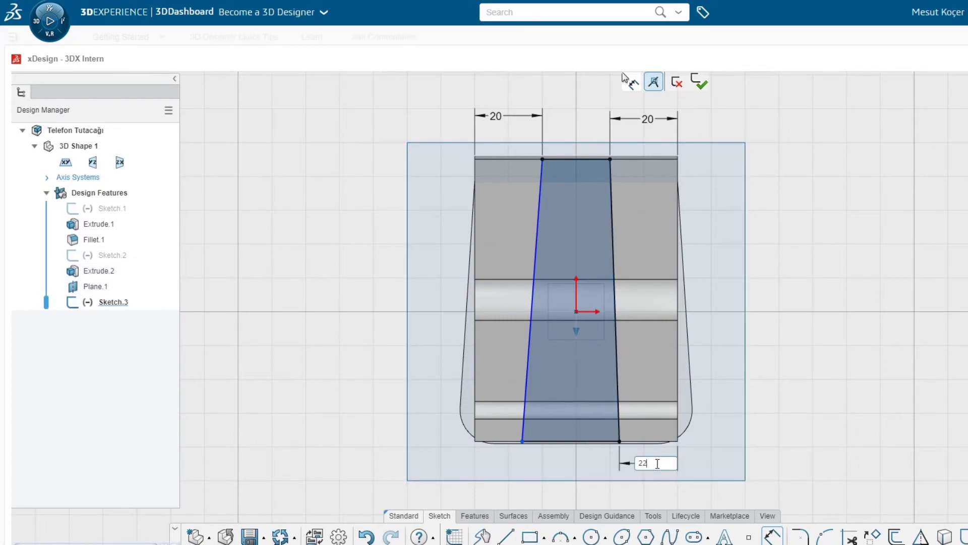
{"action": "key", "text": "Return"}
{"action": "left_click", "coordinate": [512, 443]}
{"action": "left_click", "coordinate": [523, 441]}
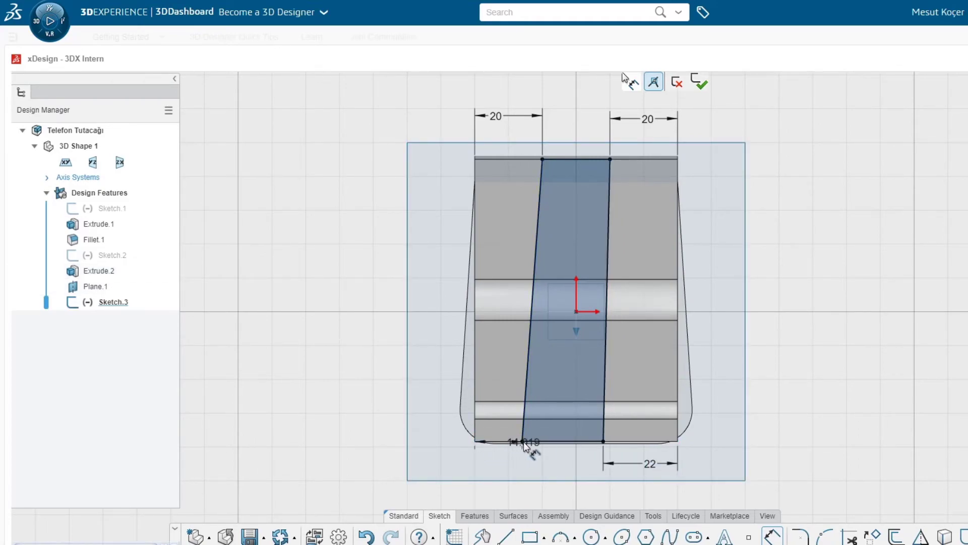
{"action": "left_click", "coordinate": [507, 467]}
{"action": "type", "text": "22"}
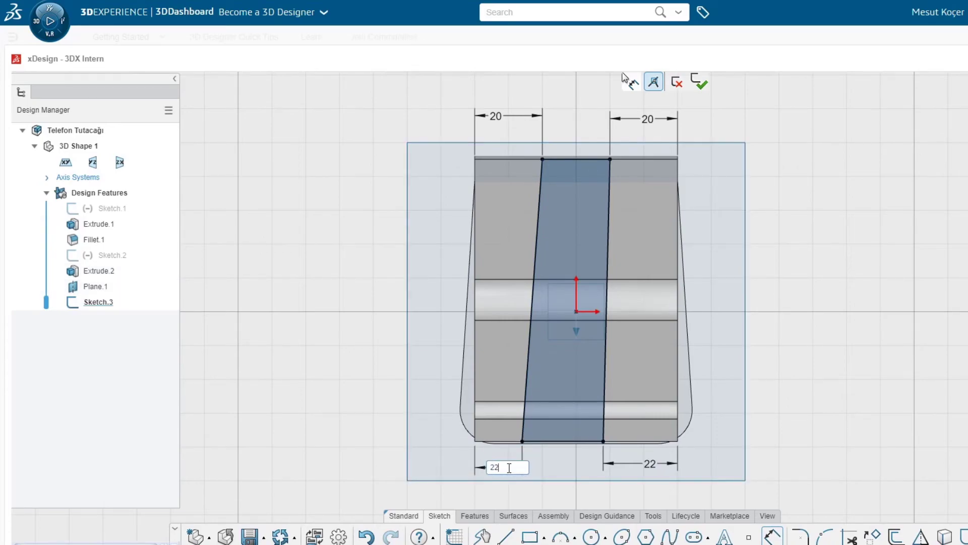
{"action": "key", "text": "Return"}
{"action": "left_click", "coordinate": [477, 515]}
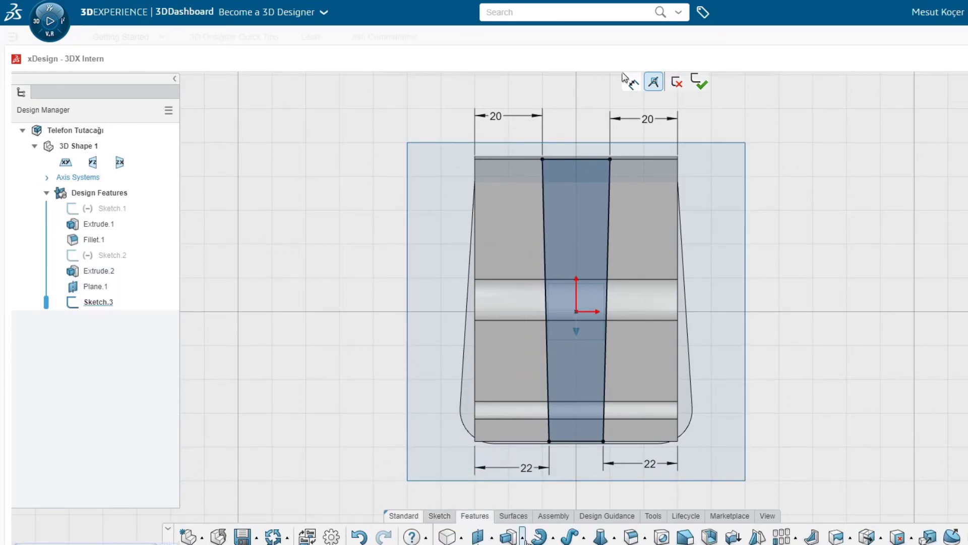
{"action": "left_click", "coordinate": [510, 536]}
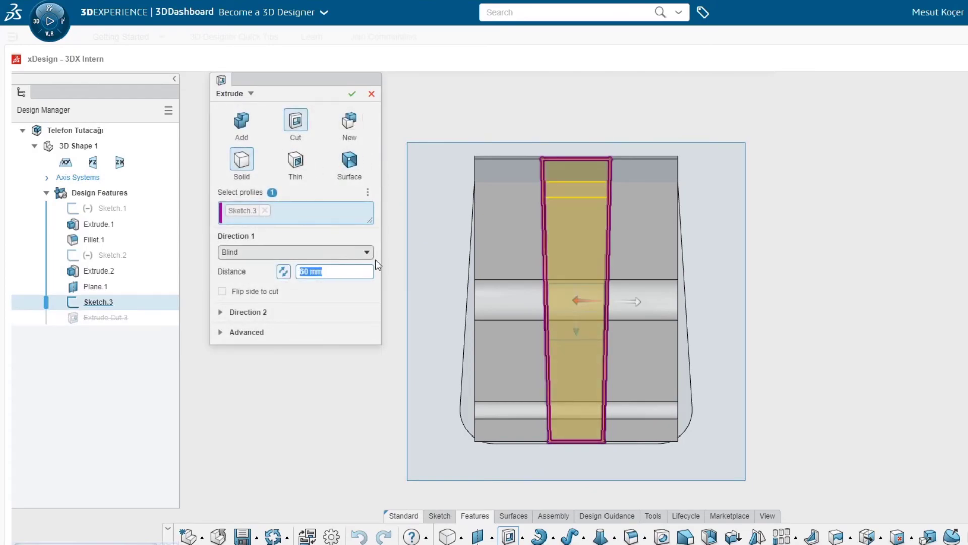
Cut Sketch.3 60 mm blind into the arm, flipped toward the part, creating two prongs.
{"action": "mouse_move", "coordinate": [376, 262]}
{"action": "middle_mouse_down"}
{"action": "mouse_move", "coordinate": [682, 212]}
{"action": "mouse_move", "coordinate": [785, 216]}
{"action": "mouse_move", "coordinate": [622, 227]}
{"action": "mouse_move", "coordinate": [627, 281]}
{"action": "mouse_move", "coordinate": [639, 232]}
{"action": "mouse_move", "coordinate": [466, 241]}
{"action": "mouse_move", "coordinate": [605, 227]}
{"action": "mouse_move", "coordinate": [371, 229]}
{"action": "middle_mouse_up"}
{"action": "left_click", "coordinate": [284, 272]}
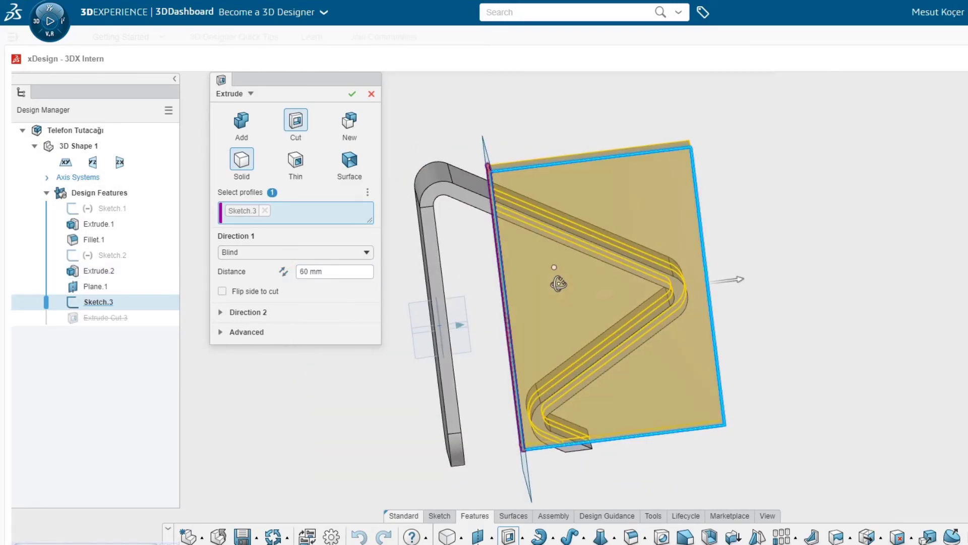
{"action": "mouse_move", "coordinate": [559, 277]}
{"action": "middle_mouse_down"}
{"action": "mouse_move", "coordinate": [556, 256]}
{"action": "mouse_move", "coordinate": [562, 276]}
{"action": "mouse_move", "coordinate": [443, 275]}
{"action": "mouse_move", "coordinate": [383, 242]}
{"action": "middle_mouse_up"}
{"action": "left_click", "coordinate": [352, 98]}
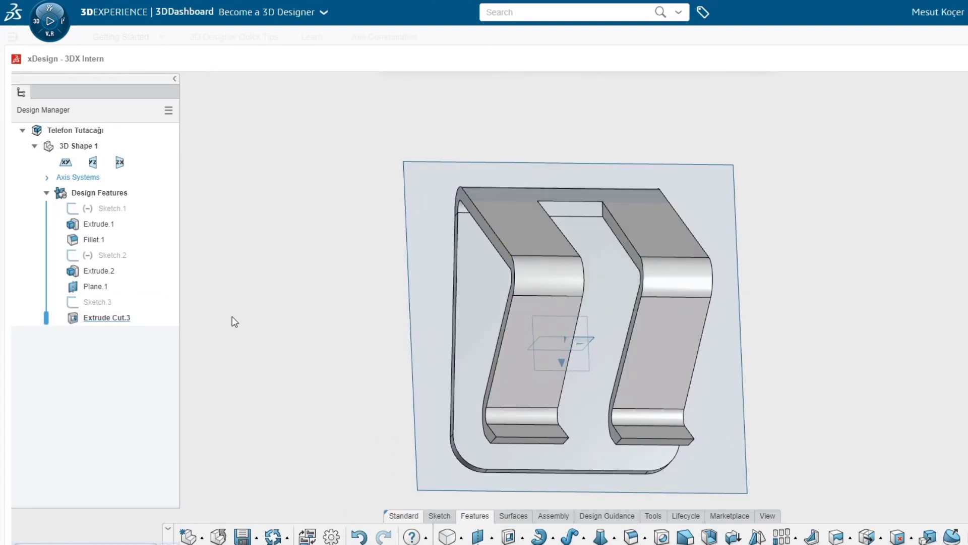
{"action": "mouse_move", "coordinate": [579, 353]}
{"action": "middle_mouse_down"}
{"action": "mouse_move", "coordinate": [649, 396]}
{"action": "mouse_move", "coordinate": [627, 347]}
{"action": "middle_mouse_up"}
Colour the holder body dark grey (hex 363131) with the Colors tool set to bodies.
{"action": "left_click", "coordinate": [653, 516]}
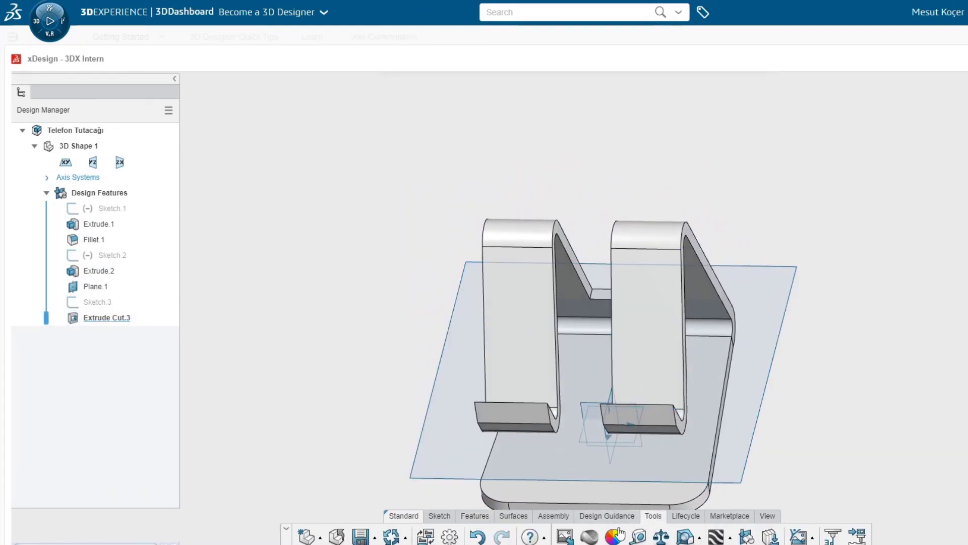
{"action": "left_click", "coordinate": [613, 536]}
{"action": "left_click", "coordinate": [292, 127]}
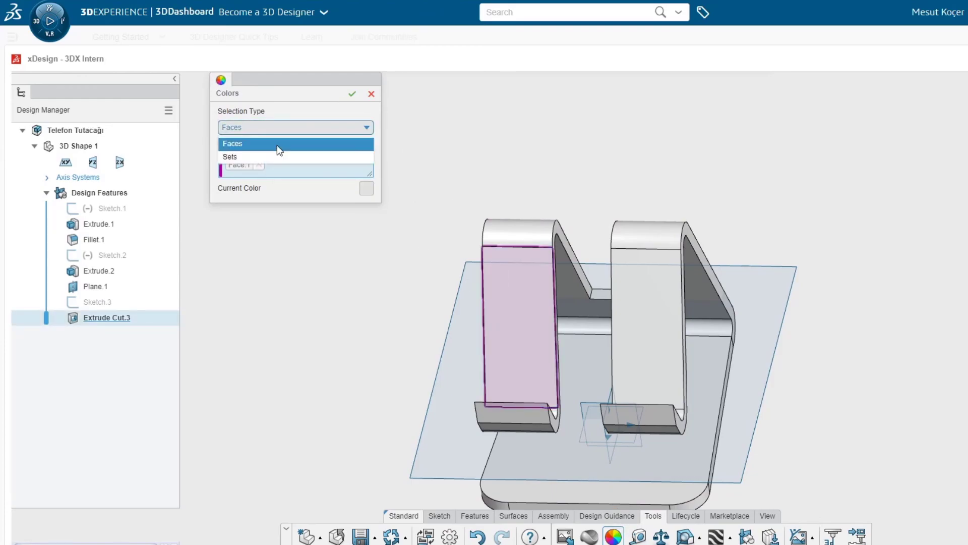
{"action": "left_click", "coordinate": [267, 155]}
{"action": "left_click", "coordinate": [367, 187]}
{"action": "mouse_move", "coordinate": [230, 252]}
{"action": "left_mouse_down"}
{"action": "mouse_move", "coordinate": [231, 239]}
{"action": "mouse_move", "coordinate": [227, 247]}
{"action": "left_mouse_up"}
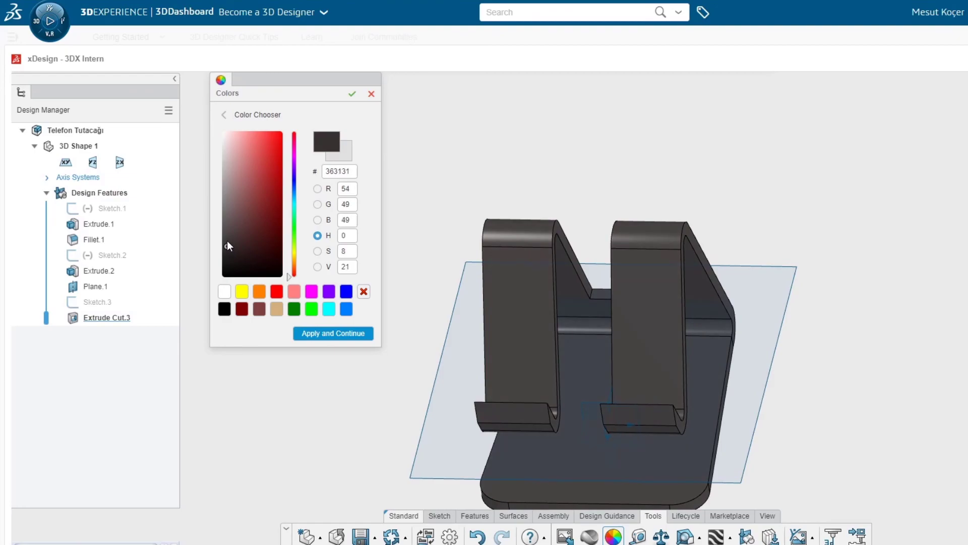
{"action": "left_click", "coordinate": [333, 333]}
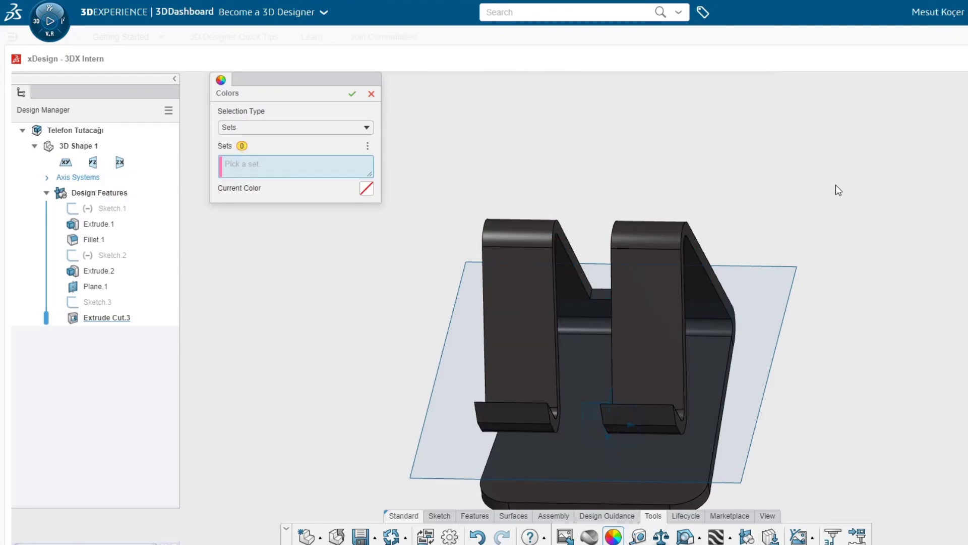
{"action": "scroll", "coordinate": [802, 242], "scroll_direction": "up", "scroll_amount": 5}
{"action": "left_click", "coordinate": [767, 516]}
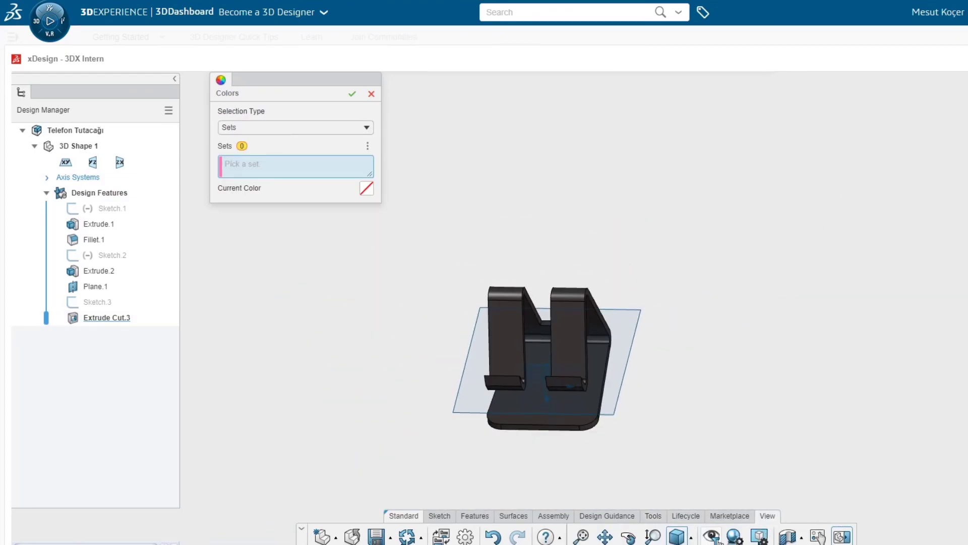
{"action": "left_click", "coordinate": [711, 535]}
Hide the reference plane, close the Colors tool, and orbit to inspect the holder.
{"action": "left_click", "coordinate": [710, 402]}
{"action": "middle_click_drag", "start_coordinate": [862, 295], "coordinate": [677, 326]}
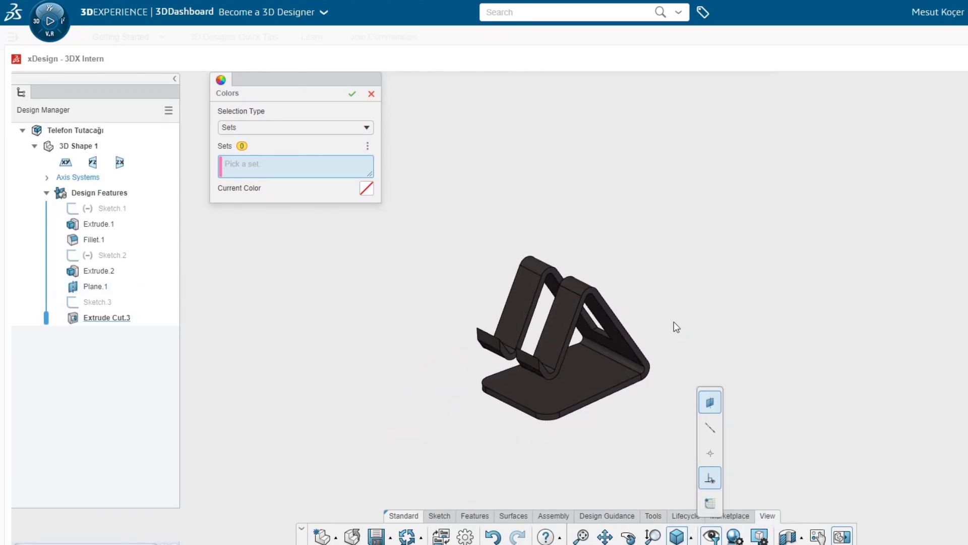
{"action": "left_click", "coordinate": [371, 94]}
{"action": "mouse_move", "coordinate": [729, 271]}
{"action": "middle_mouse_down"}
{"action": "mouse_move", "coordinate": [752, 292]}
{"action": "mouse_move", "coordinate": [733, 286]}
{"action": "middle_mouse_up"}
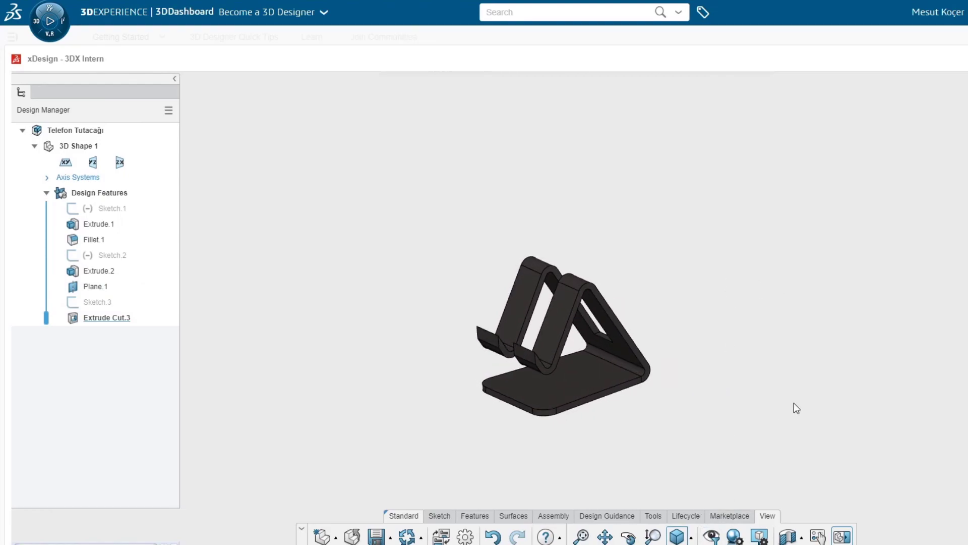